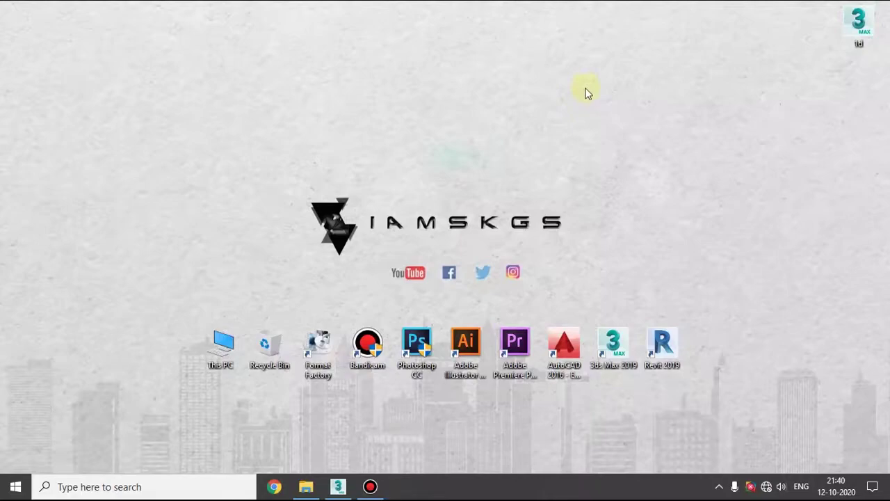
- Switch to the 3ds Max window that is already running
right_click(491, 231)
click(517, 267)
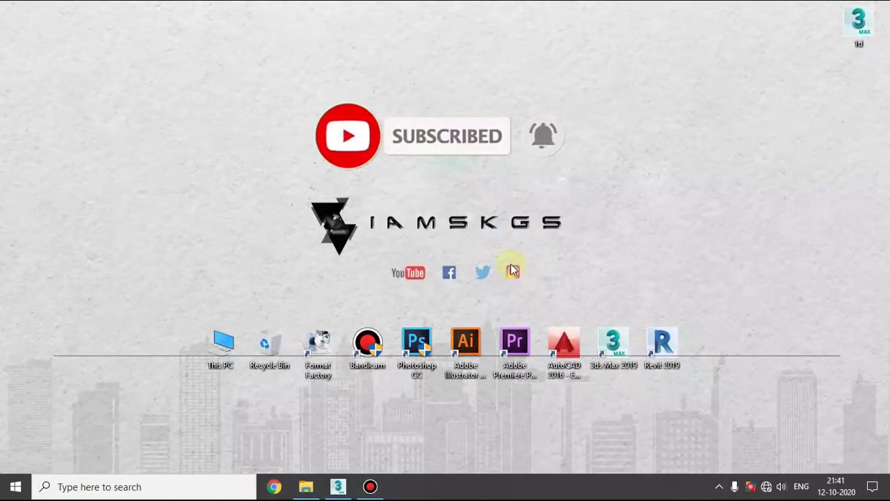
click(338, 486)
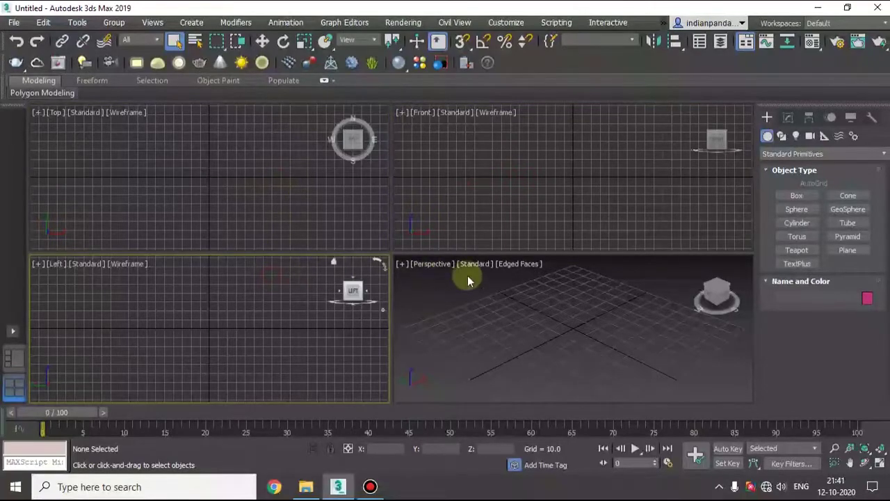
- Undock the Viewport Layout Tabs bar and close it
drag(13, 115, 122, 125)
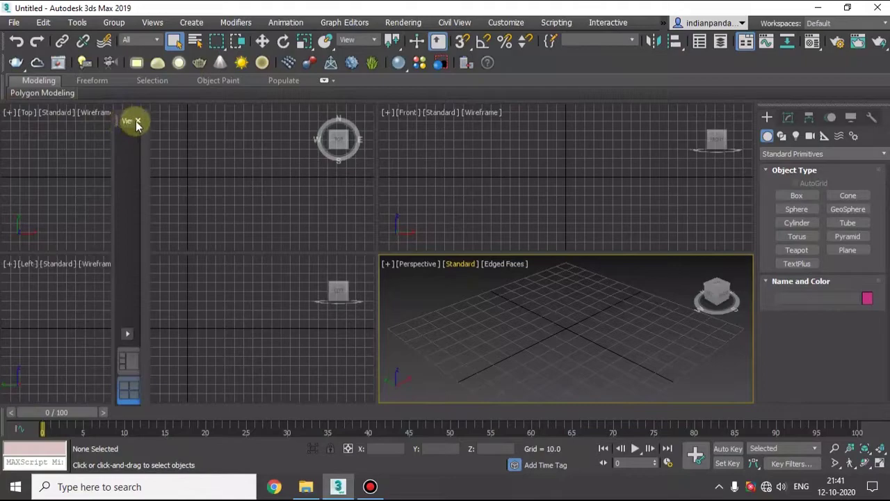
click(137, 122)
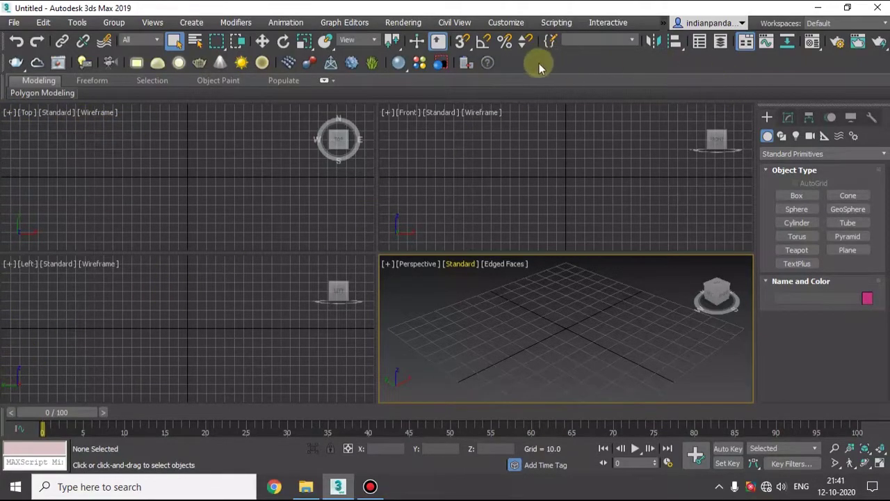
- Restore the Viewport Layout Tabs bar and dock it along the left side of the viewports
right_click(603, 57)
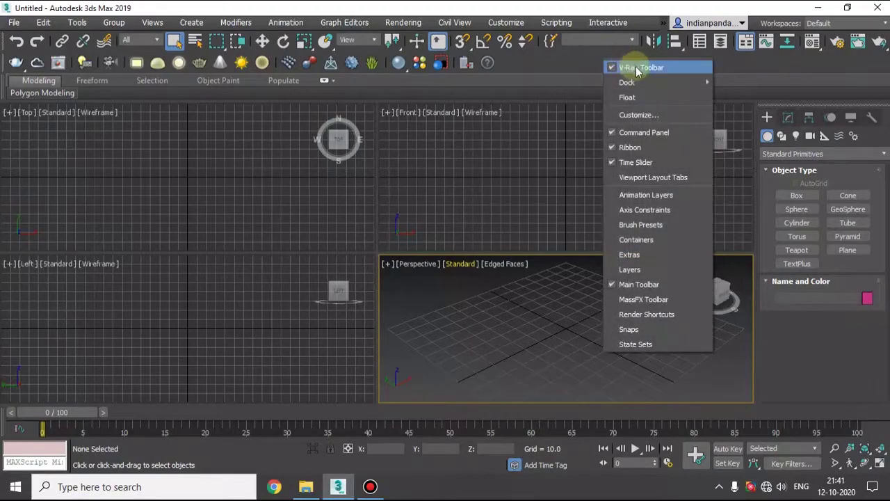
click(664, 178)
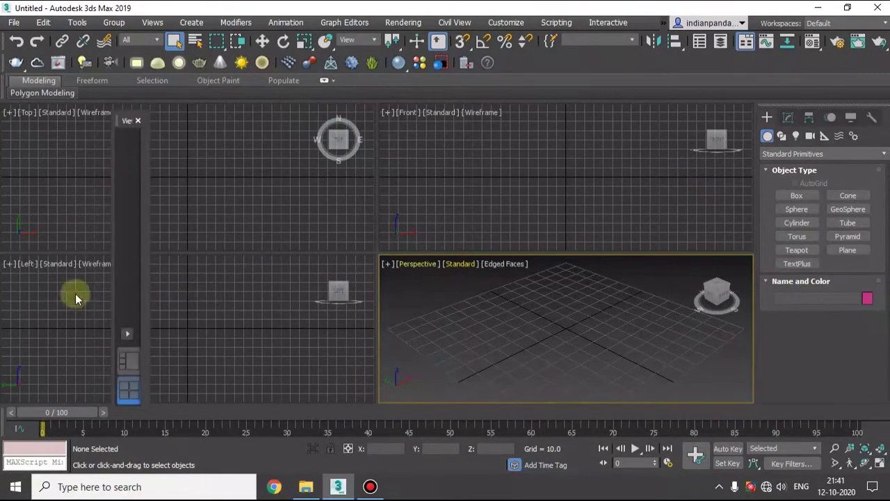
drag(124, 122, 2, 125)
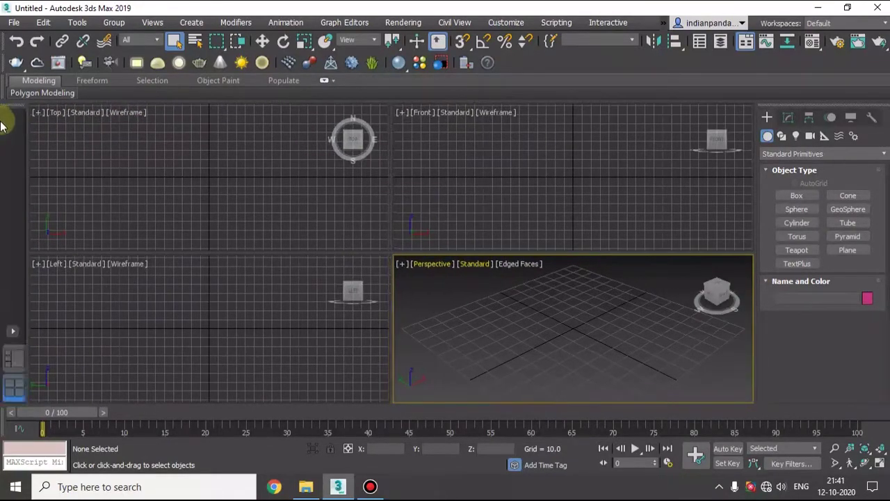
- Look at the available viewport layouts and make the Top, Front and Left viewports active in turn
click(13, 331)
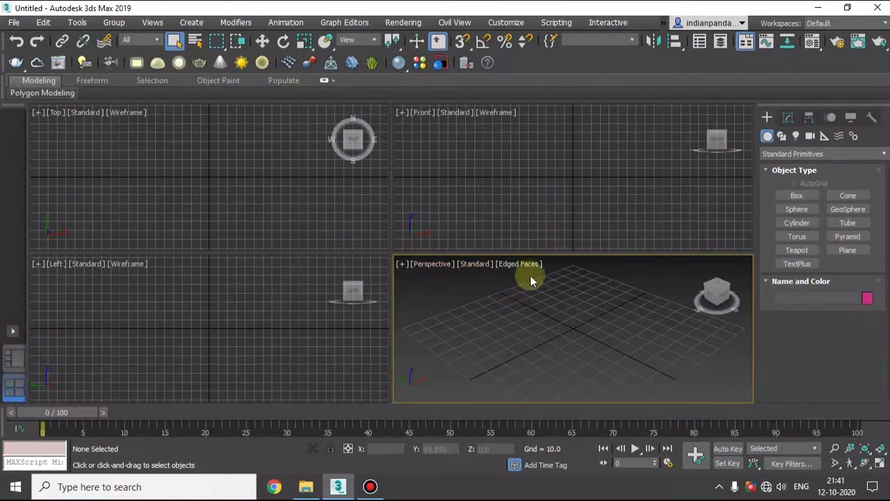
click(348, 237)
click(507, 213)
click(299, 324)
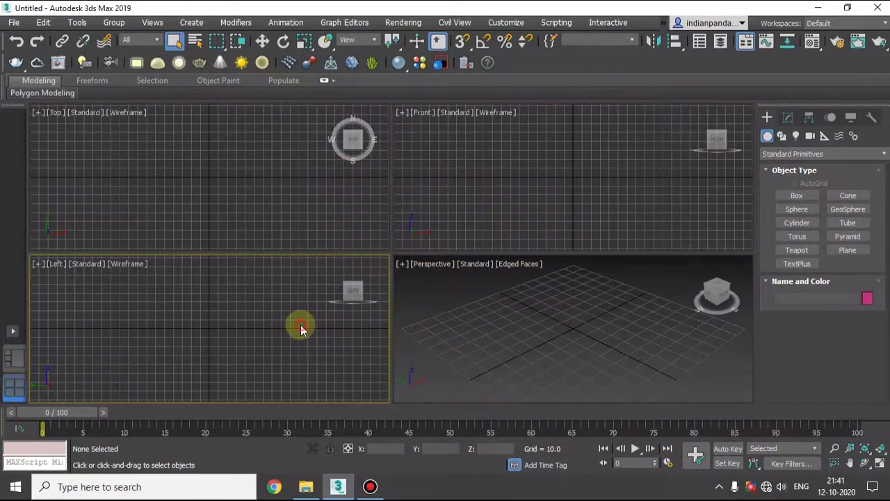
click(527, 245)
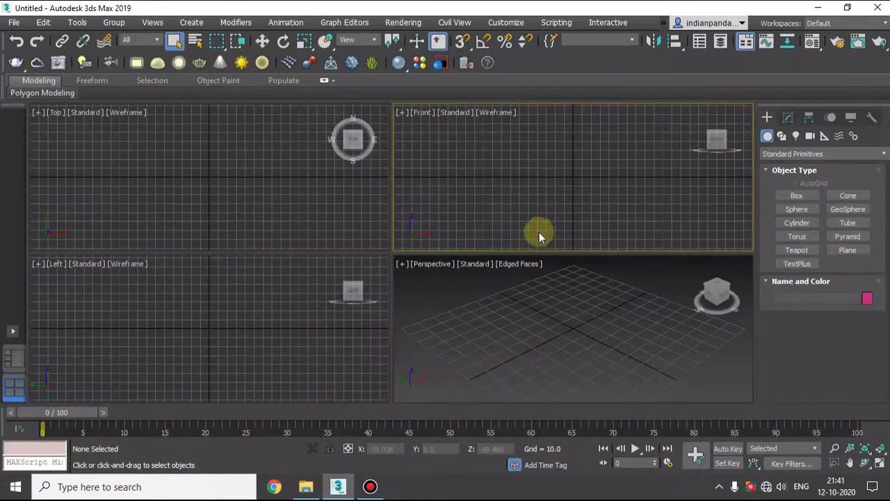
- In Units Setup, set the display unit scale to metric Centimeters and choose International lighting units
click(512, 22)
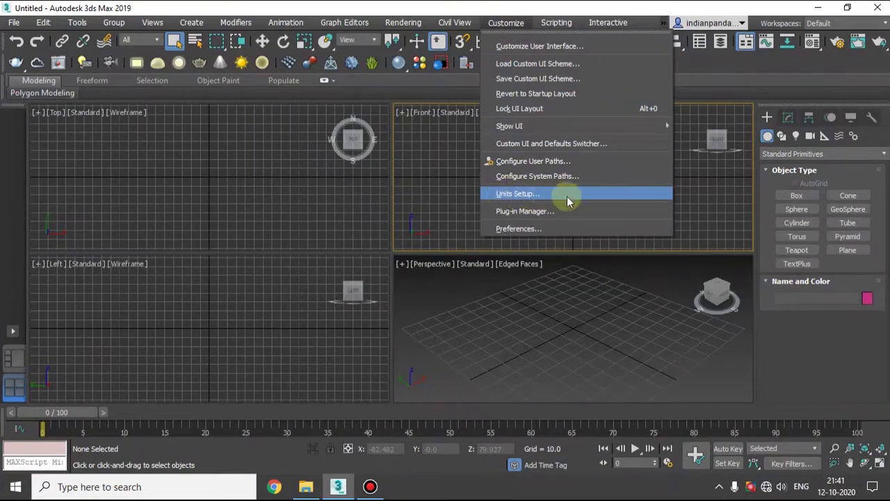
click(508, 193)
drag(441, 123, 484, 113)
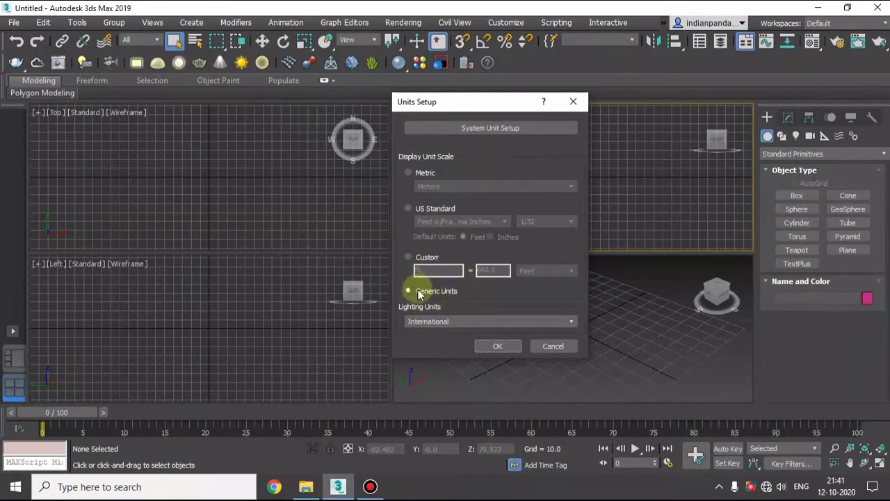
click(408, 174)
click(445, 187)
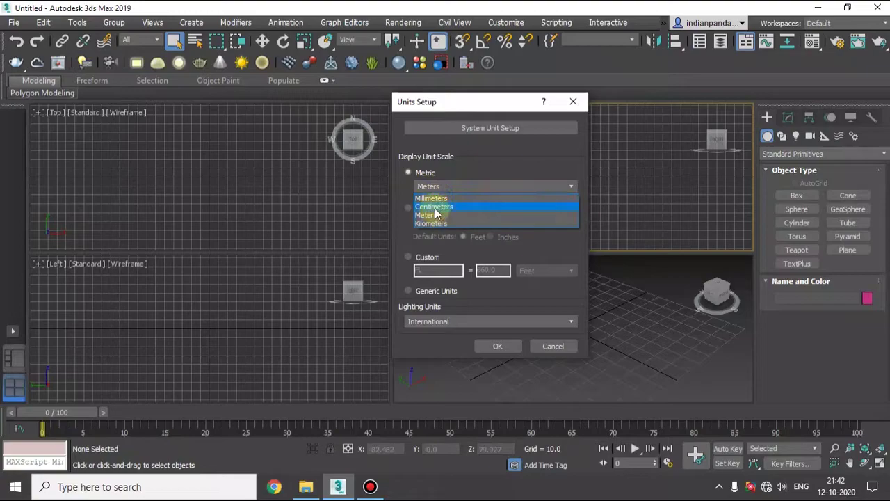
click(434, 207)
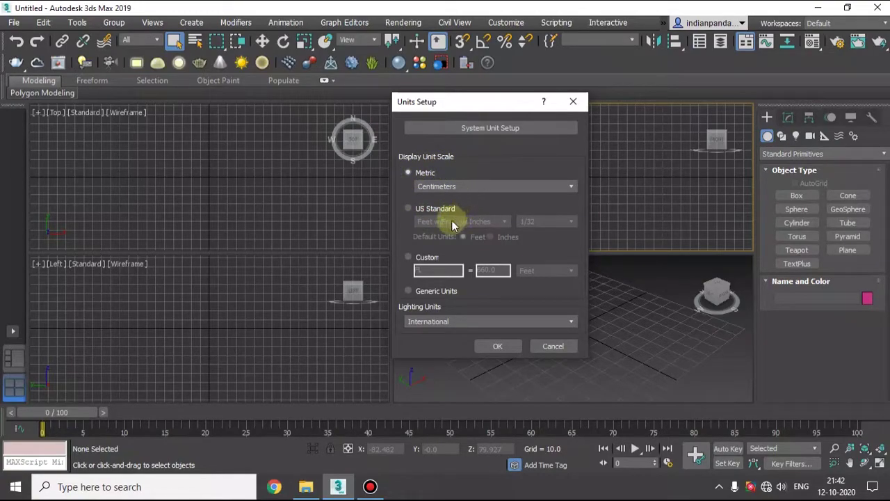
click(422, 322)
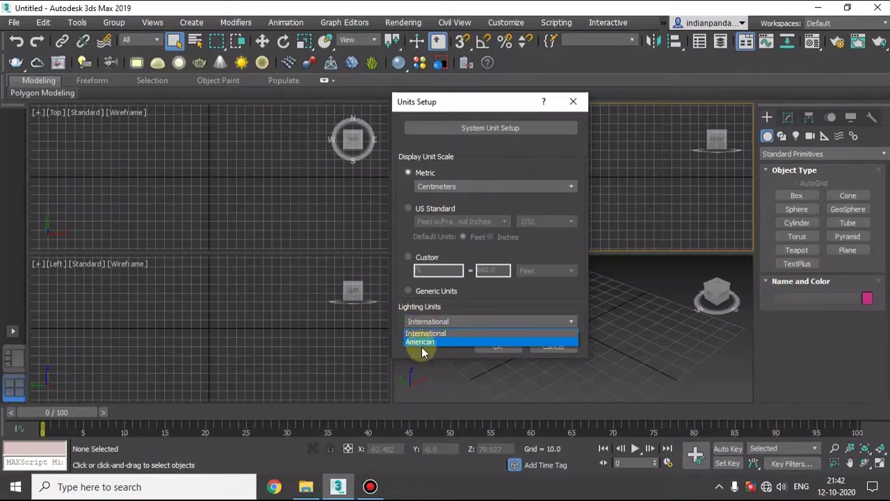
click(449, 335)
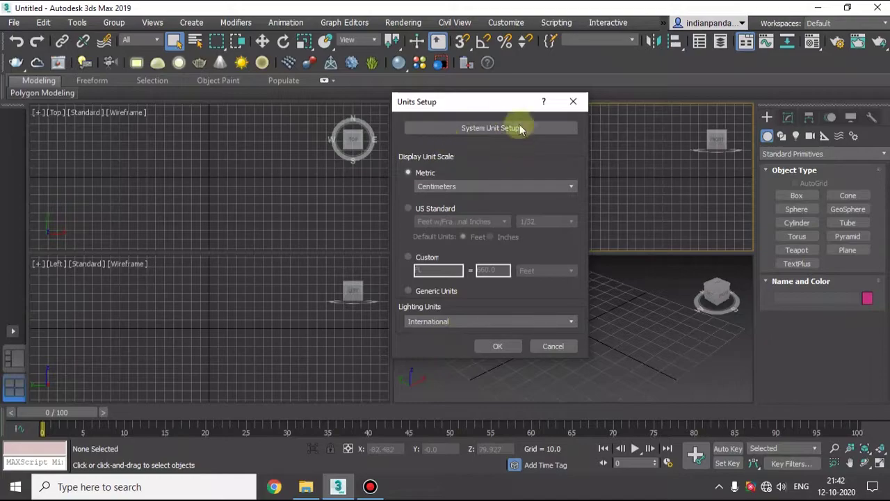
- Review the system unit scale choices and the distance from origin in System Unit Setup, discarding any changes
click(491, 128)
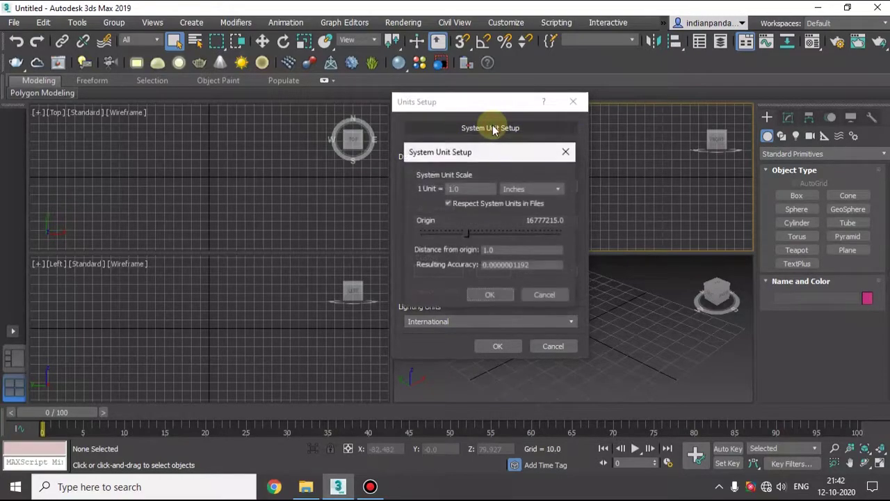
drag(494, 153, 477, 131)
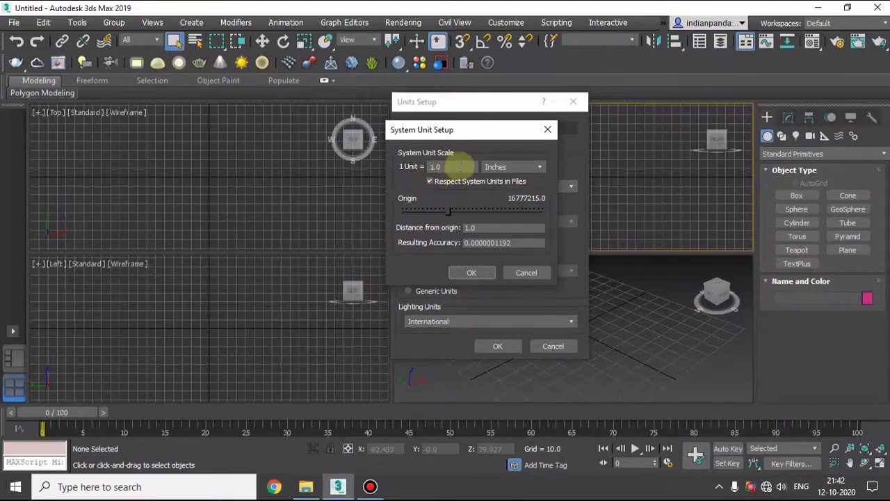
click(515, 167)
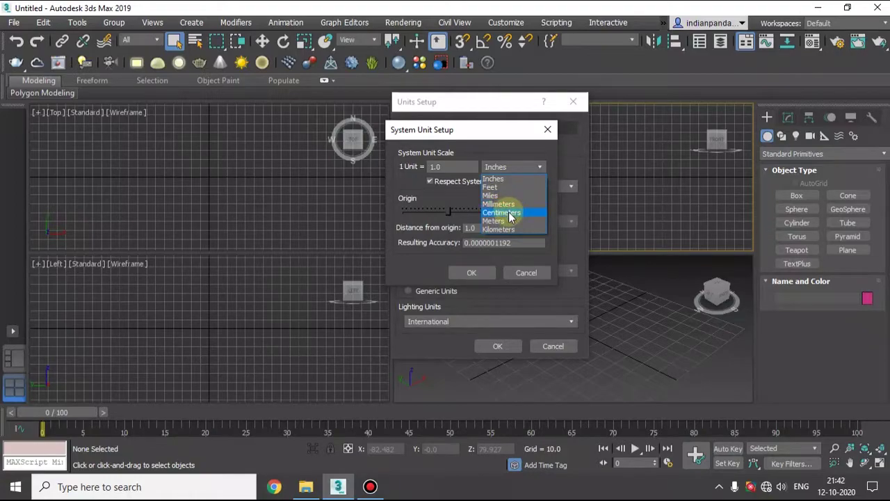
click(501, 157)
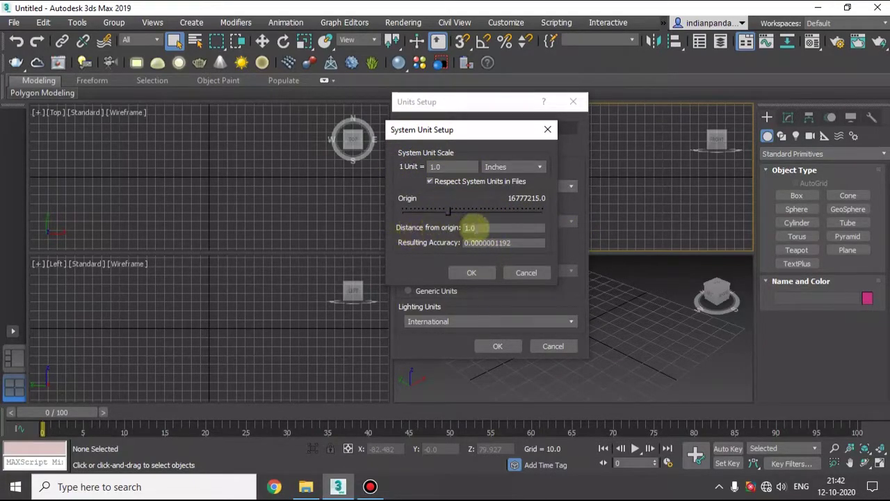
click(463, 228)
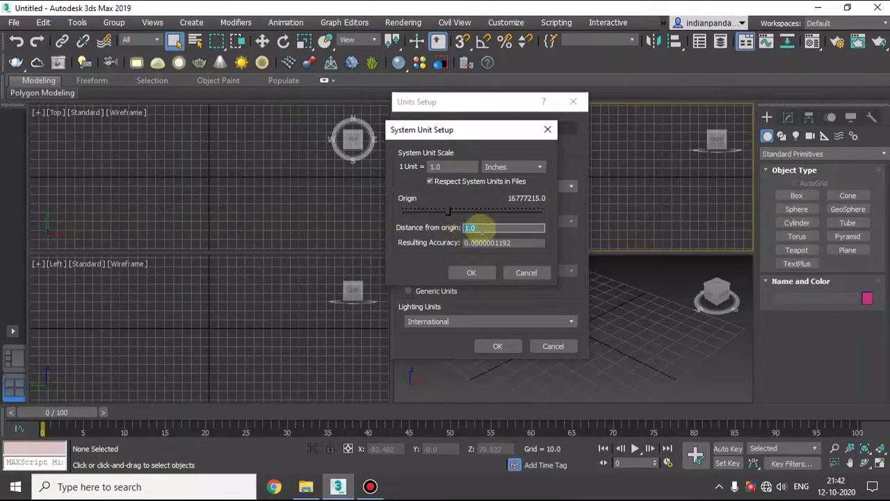
click(480, 229)
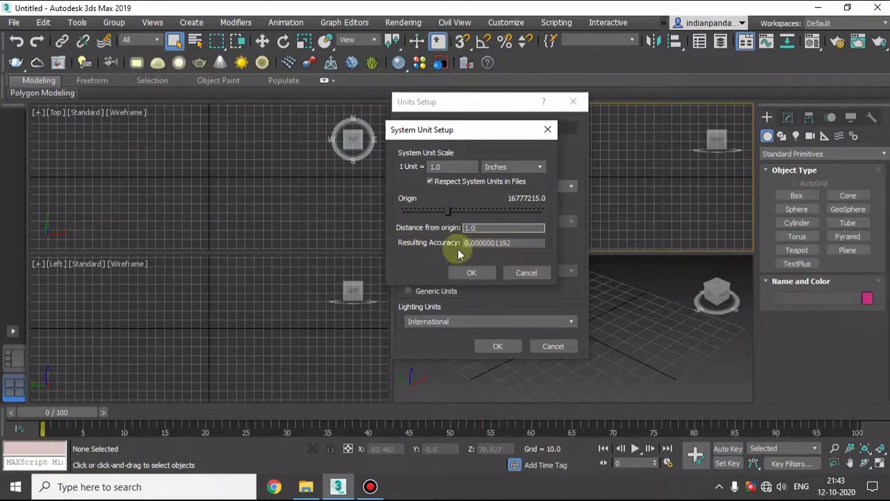
click(523, 168)
click(497, 212)
click(525, 275)
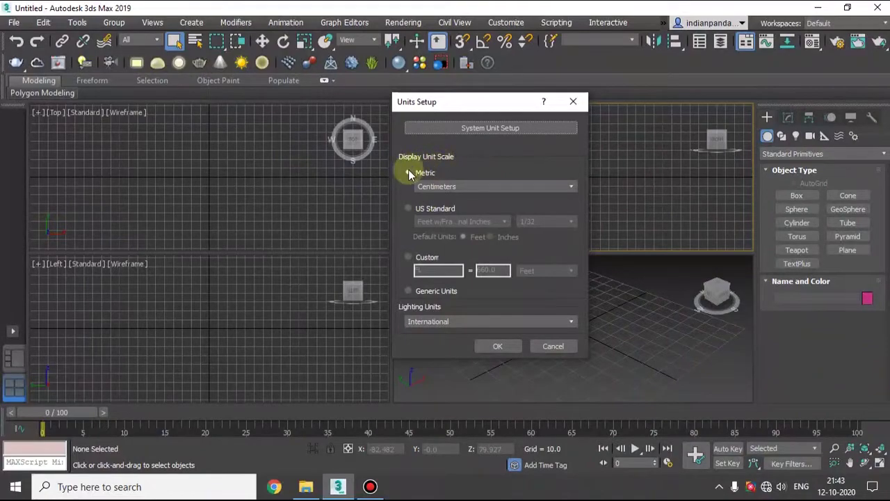
- Try the US Standard display unit scale and look through its feet and inches formats, fraction precisions and default units
click(442, 188)
click(443, 193)
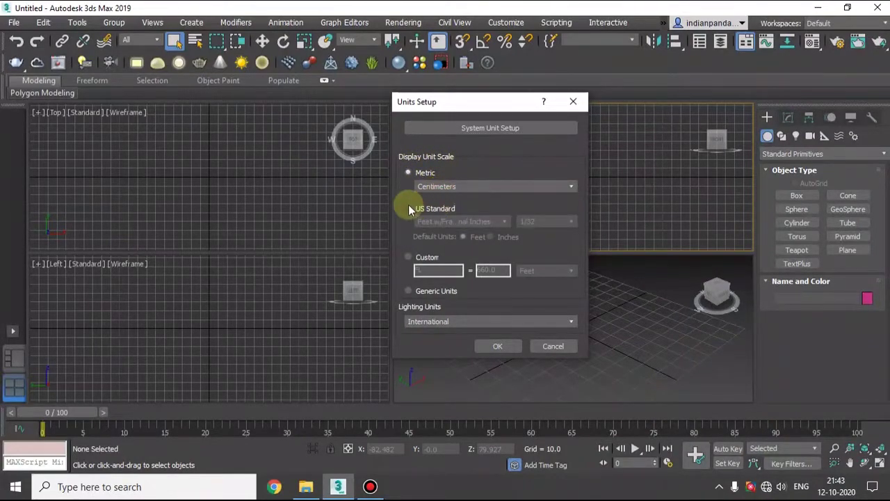
click(409, 209)
click(504, 221)
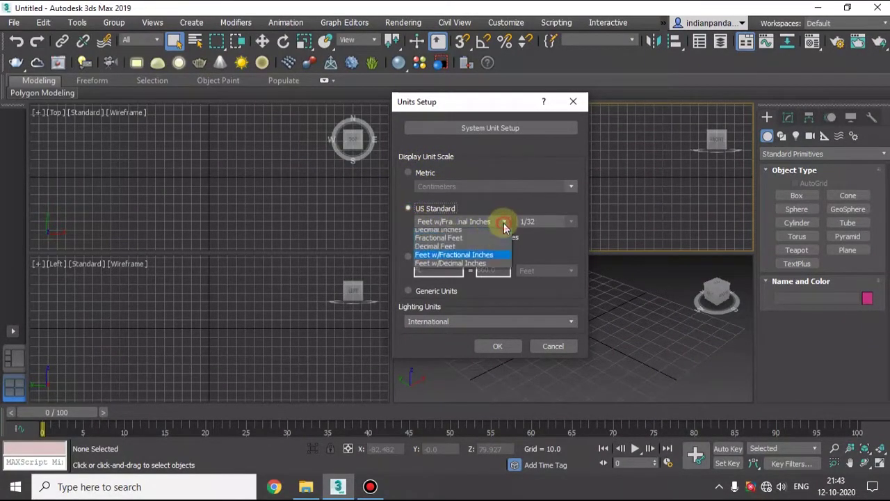
click(546, 250)
click(570, 223)
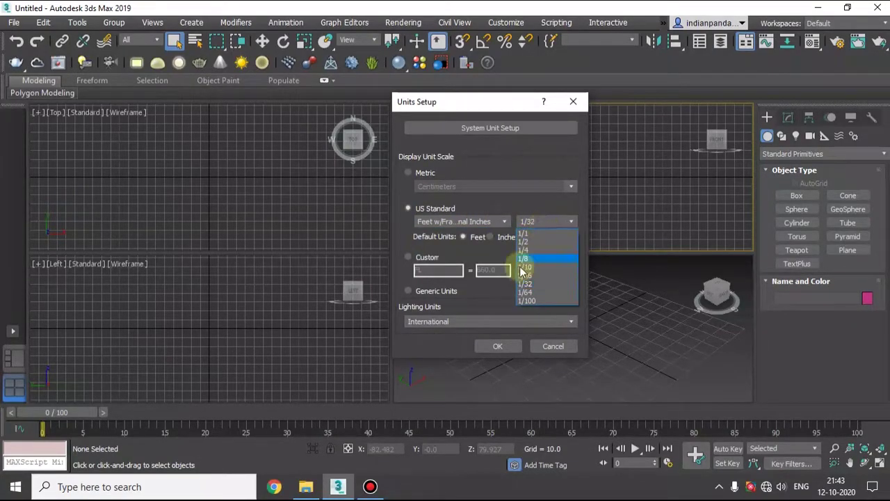
click(558, 207)
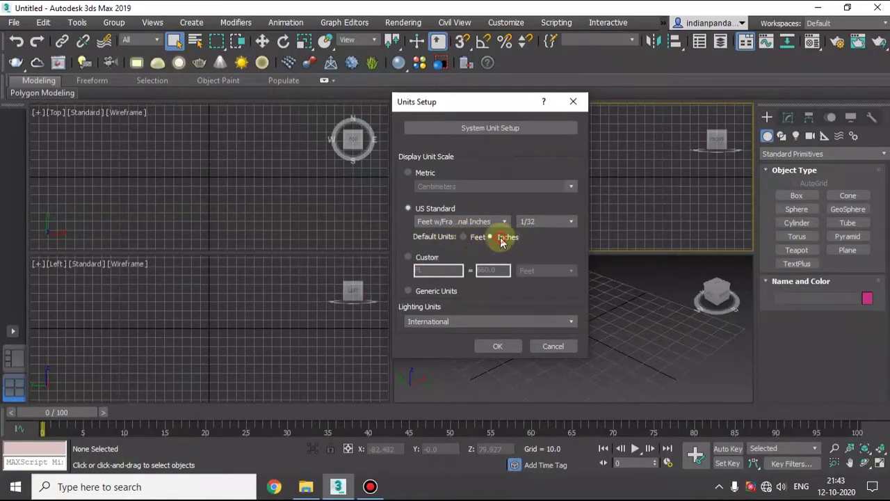
- Try the Custom display unit scale and look through its unit name, value and base unit options
click(412, 258)
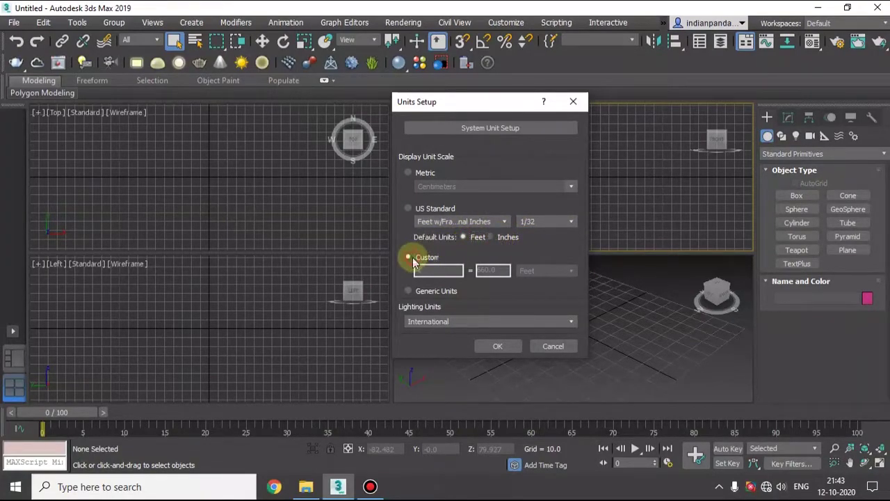
click(433, 270)
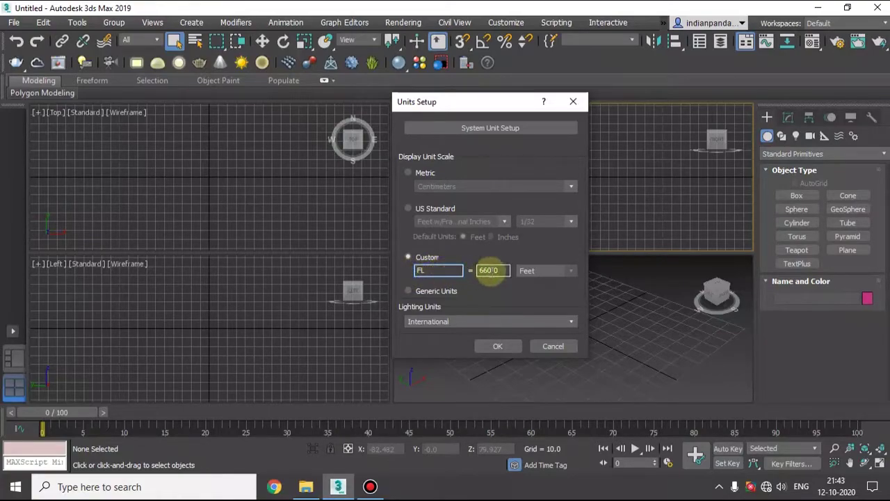
click(551, 273)
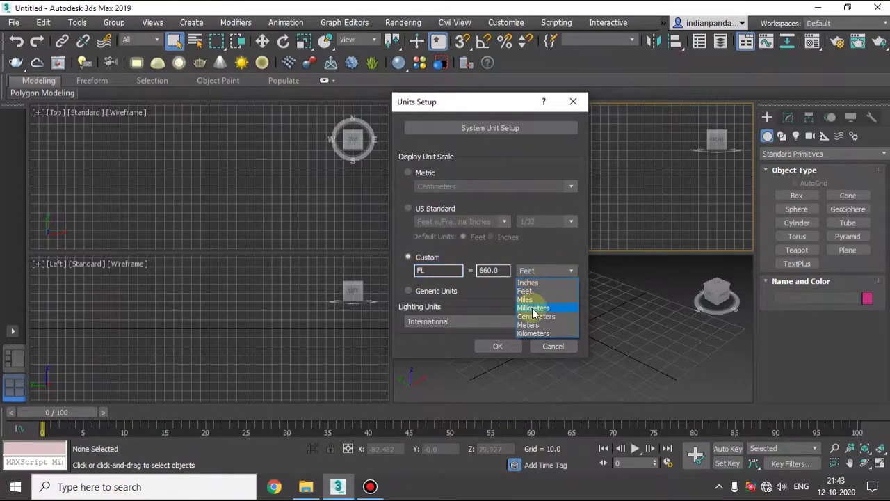
click(544, 264)
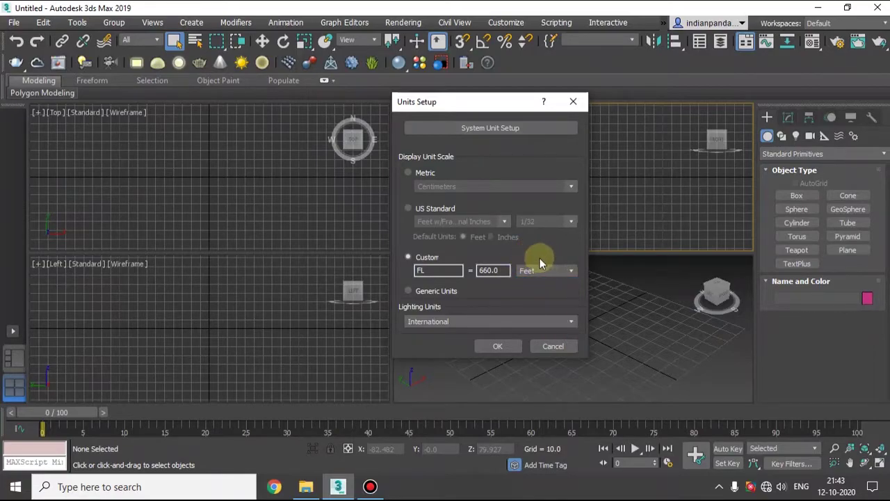
click(502, 271)
click(428, 272)
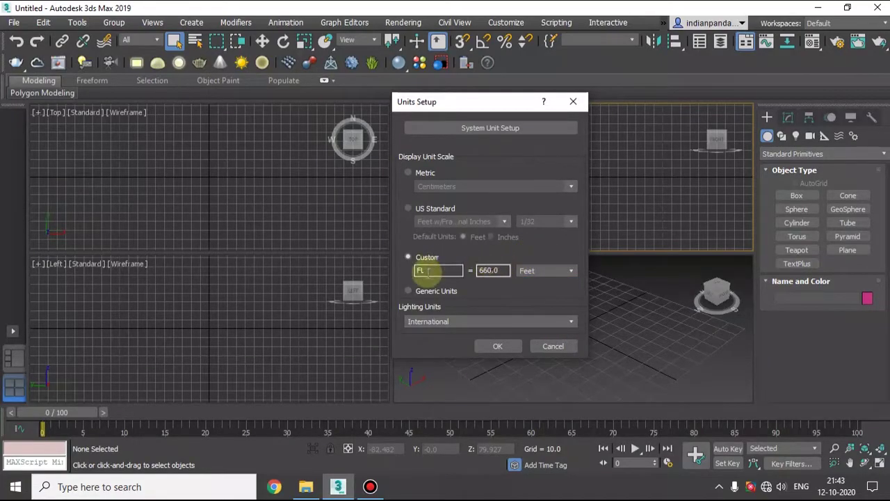
- Set the display unit scale back to metric Centimeters, apply the units setup and activate the Perspective viewport
click(427, 174)
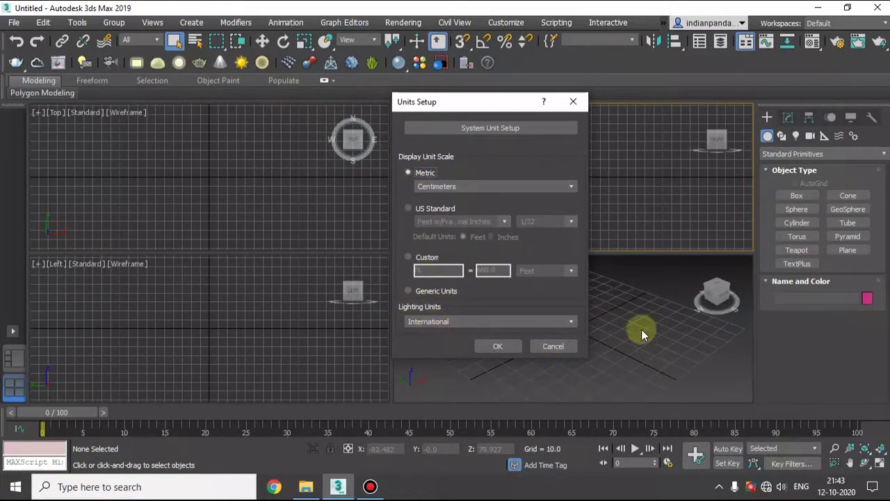
click(498, 346)
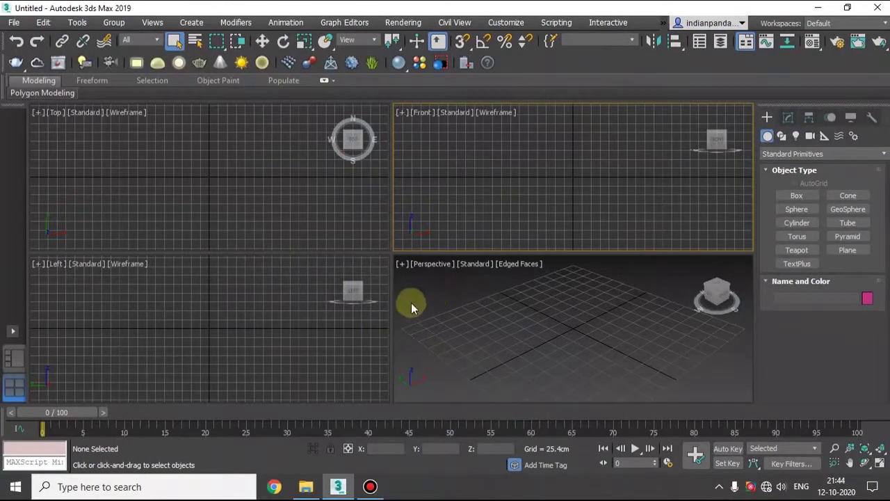
click(477, 300)
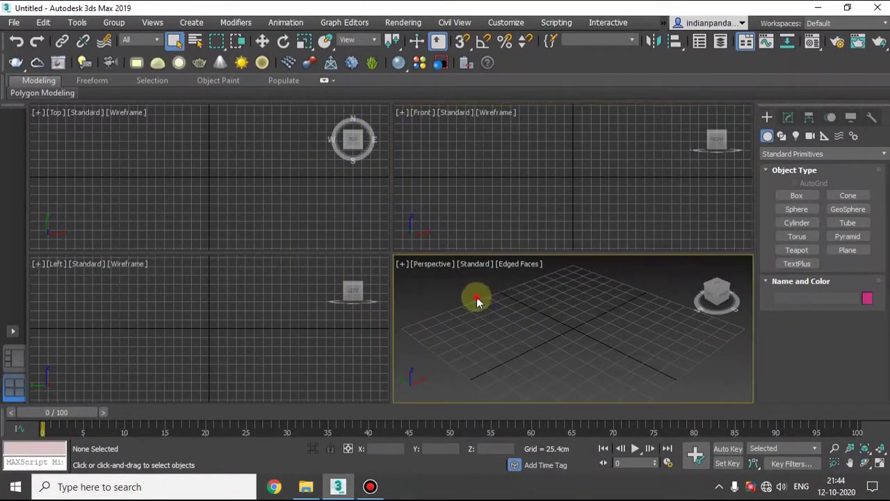
- Maximize the Perspective viewport and create two teapots on the grid, the second one smaller and in front of the first
key(alt+w)
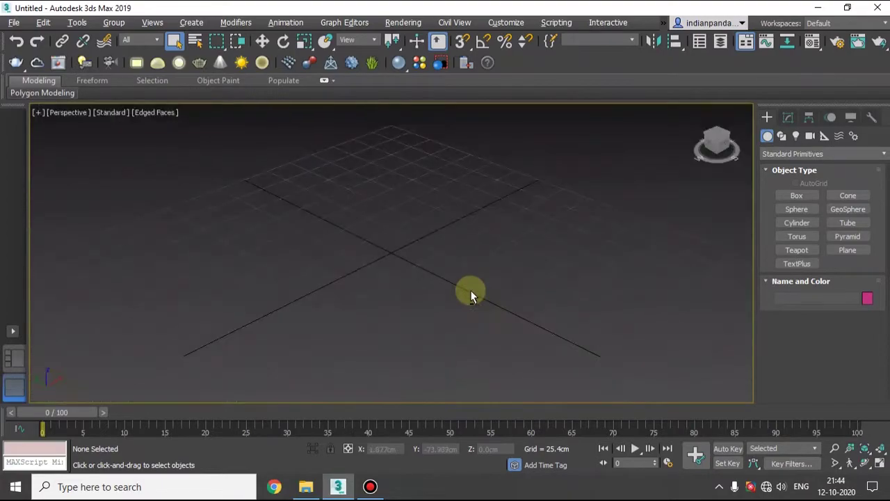
middle_drag(368, 256, 424, 239)
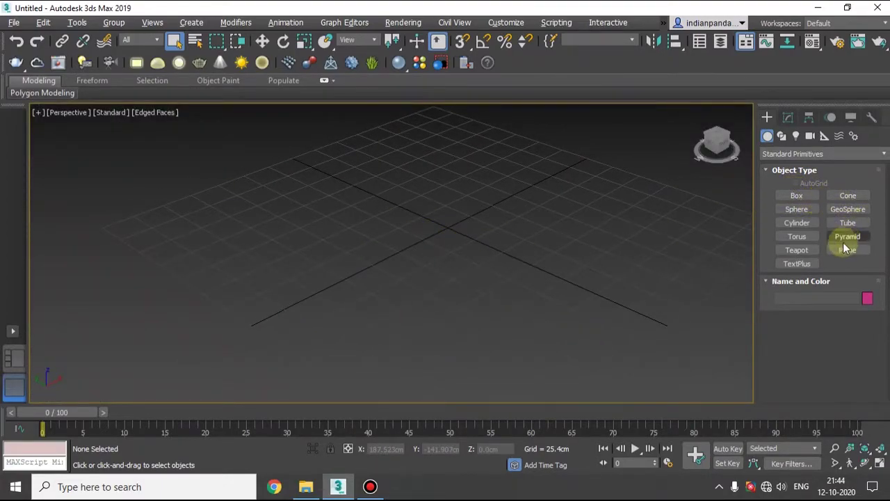
click(796, 250)
drag(421, 218, 447, 242)
drag(538, 278, 540, 303)
right_click(268, 224)
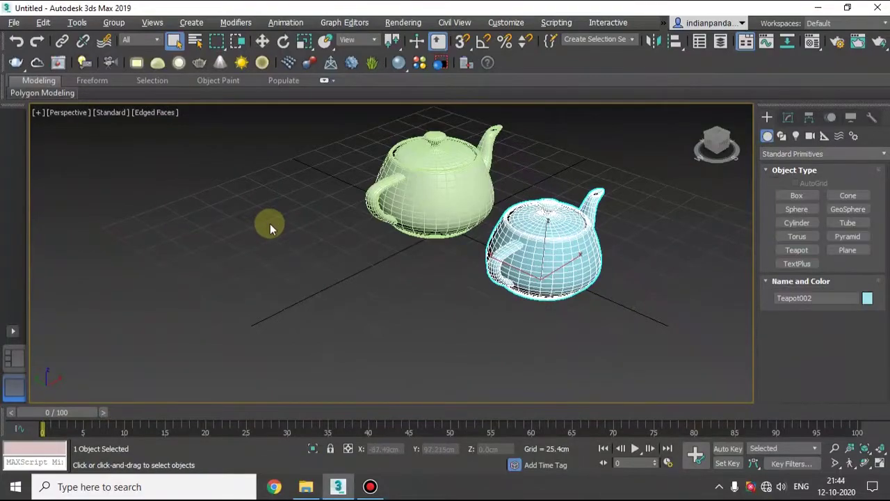
- Turn off Edged Faces so the Perspective viewport shows the teapots in Default Shading only
middle_drag(518, 215, 488, 260)
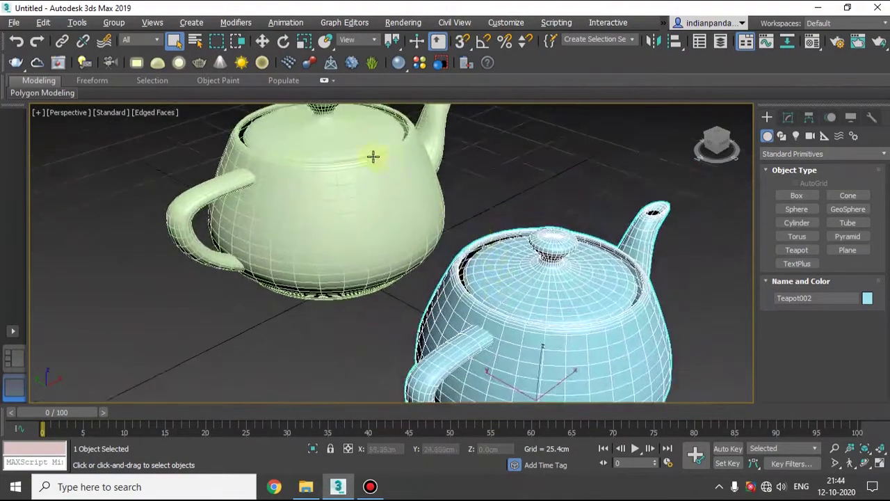
scroll(371, 232, down, 3)
middle_drag(371, 233, 373, 208)
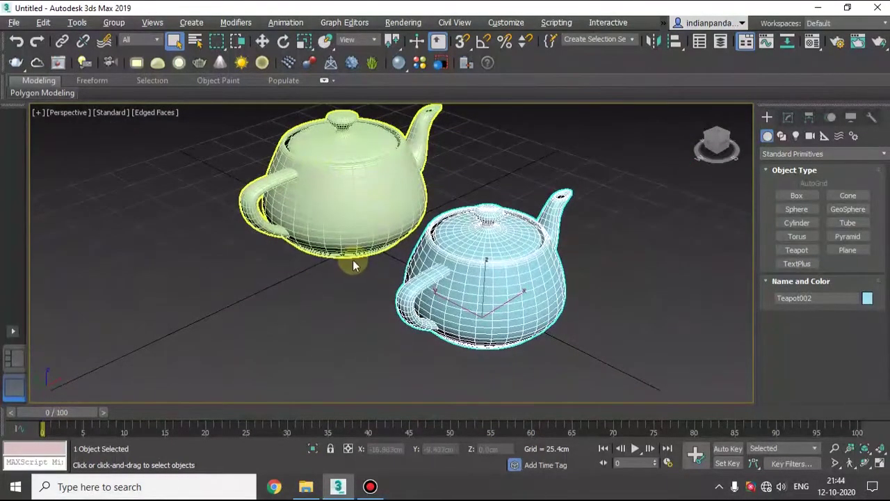
click(159, 113)
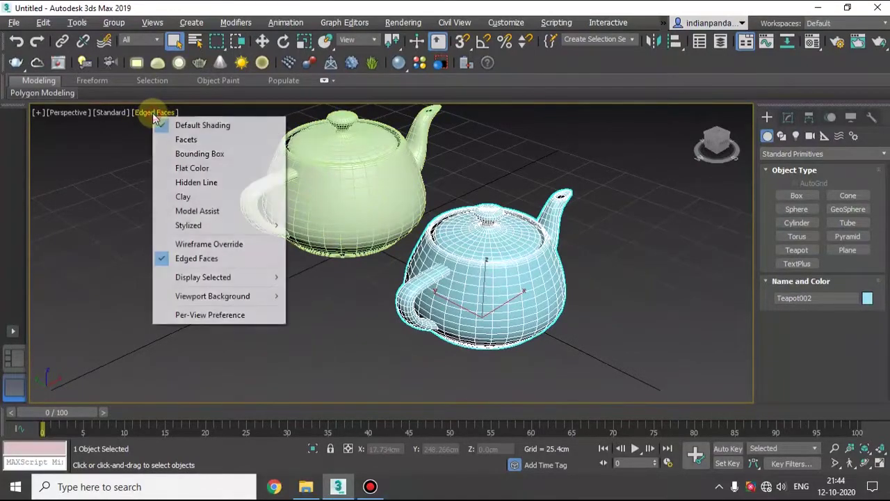
click(192, 258)
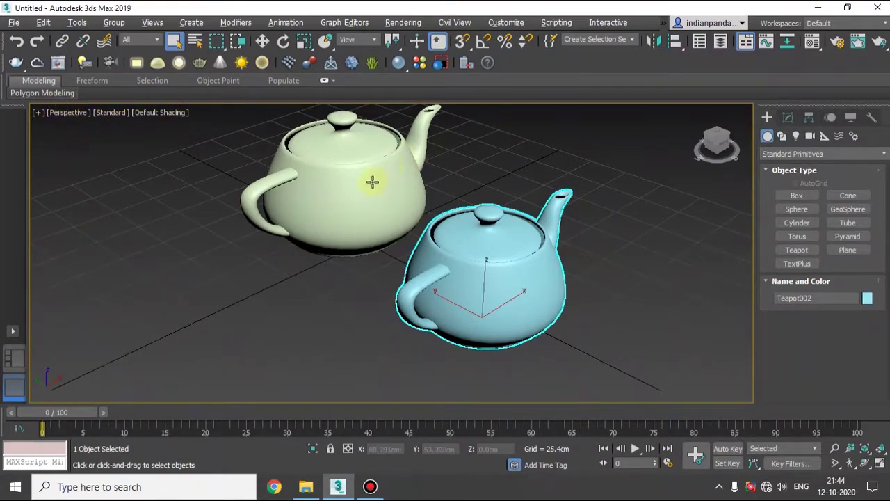
middle_drag(296, 253, 164, 160)
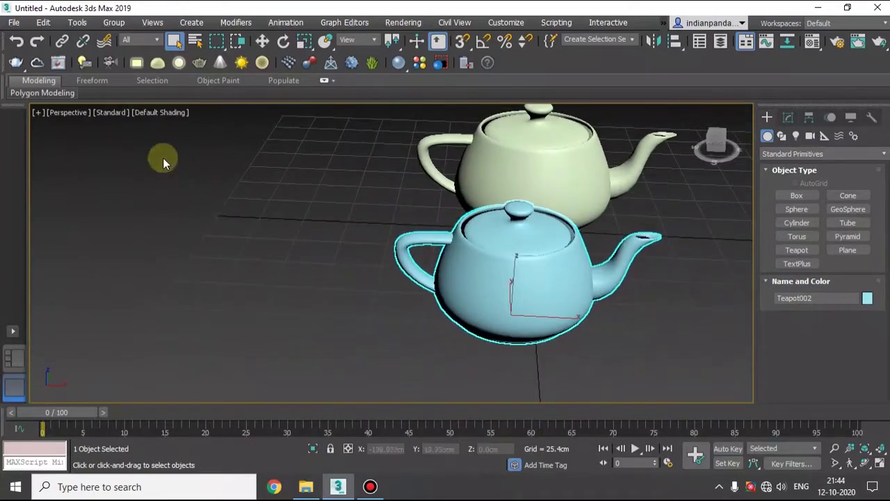
- Try the Orthographic view on the teapots and return the viewport to Perspective to compare the two projections
click(65, 113)
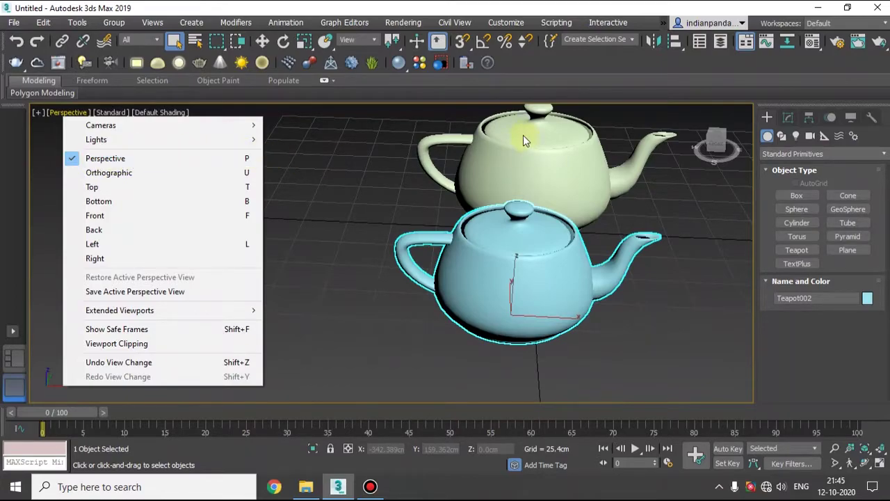
click(108, 173)
alt+middle_drag(453, 264, 209, 229)
click(80, 113)
click(108, 159)
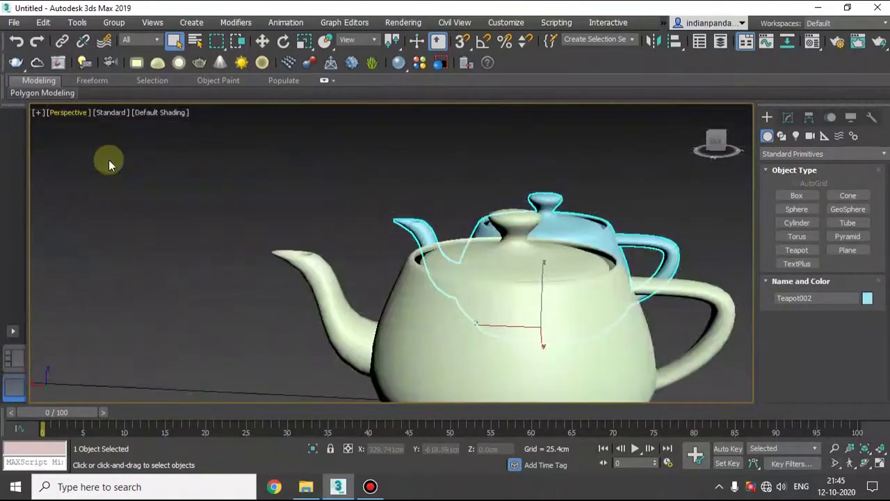
scroll(387, 285, down, 5)
alt+middle_drag(387, 285, 877, 226)
scroll(393, 290, up, 6)
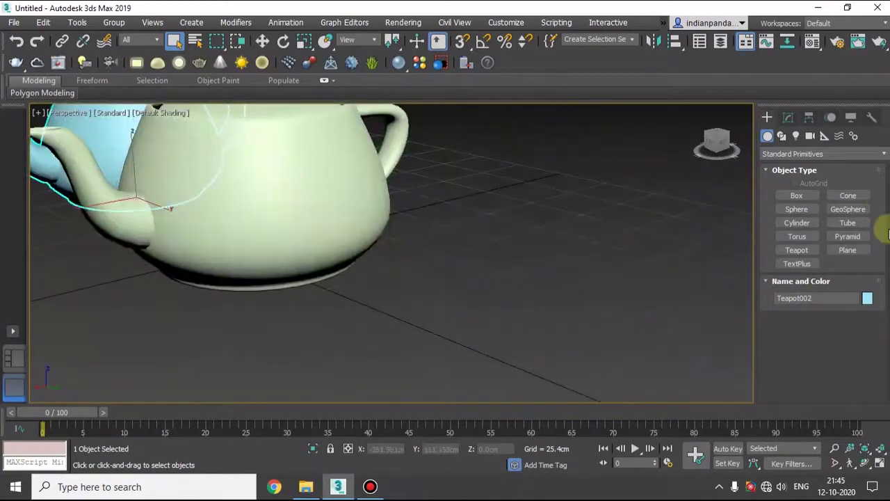
scroll(487, 236, down, 6)
- Save the active Top view of the teapots, orbit out of it and return the viewport to Perspective
click(76, 113)
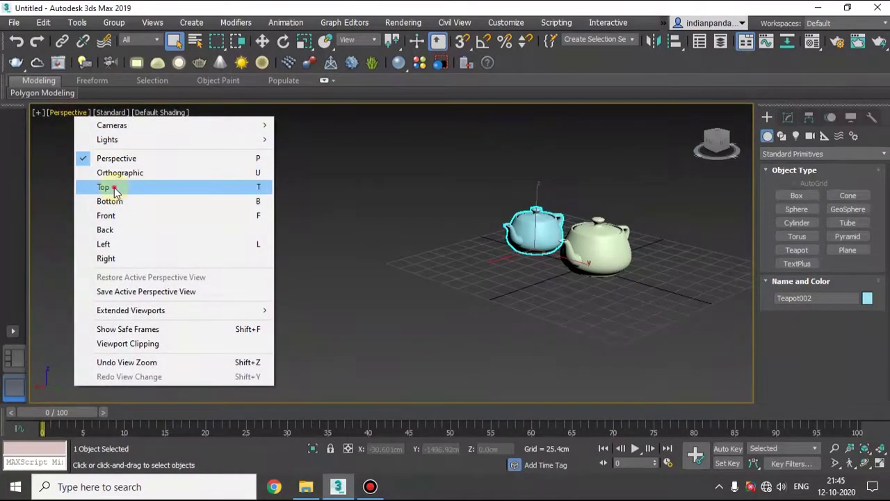
click(114, 187)
click(55, 112)
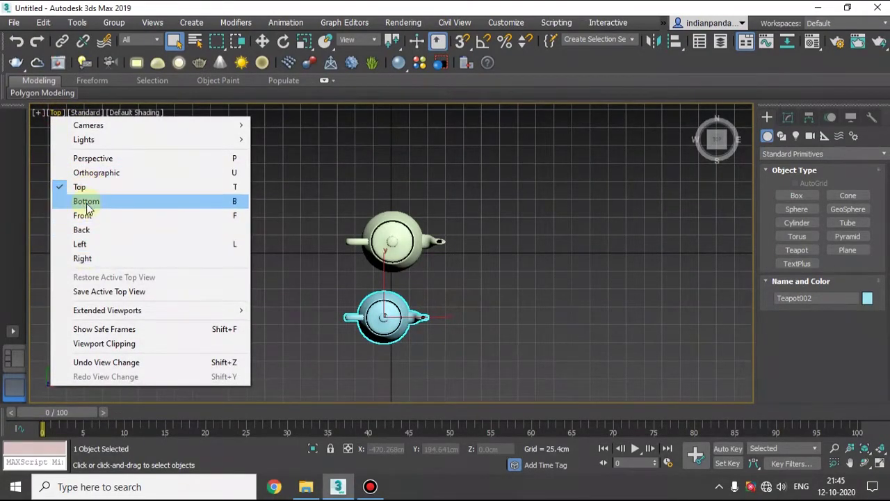
click(97, 294)
alt+middle_drag(384, 294, 299, 264)
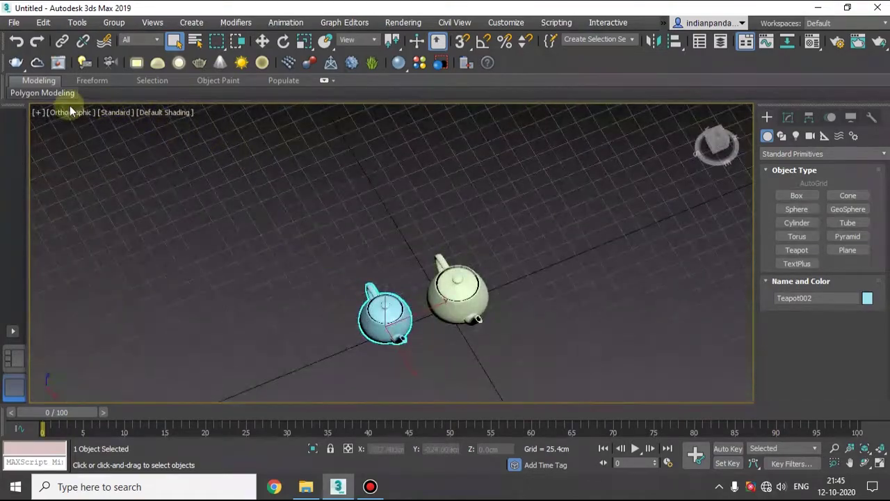
click(73, 112)
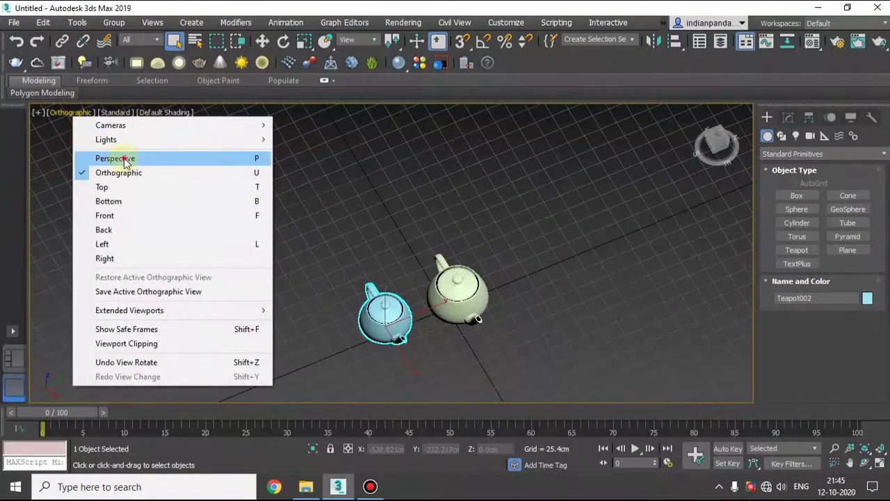
click(124, 159)
- Save the active Perspective view of the teapots, orbit away from it with nothing selected and restore the saved view
click(66, 112)
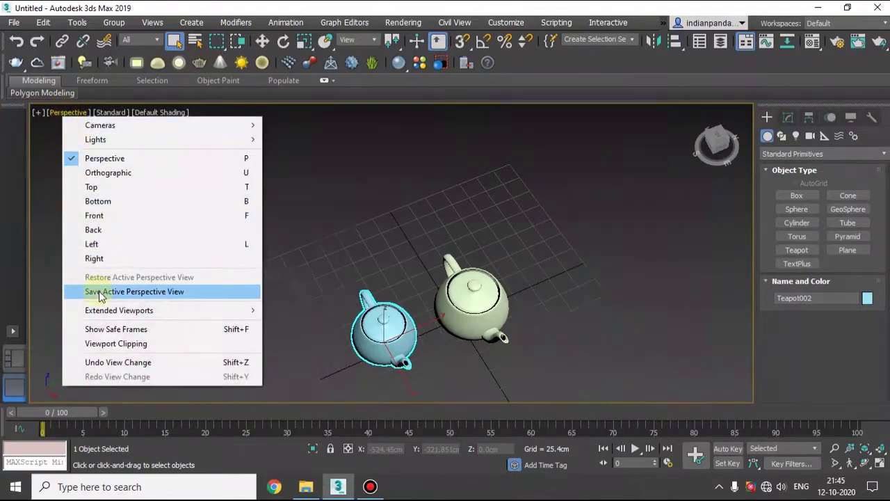
click(161, 296)
alt+middle_drag(502, 321, 398, 320)
mouse_move(31, 93)
click(281, 144)
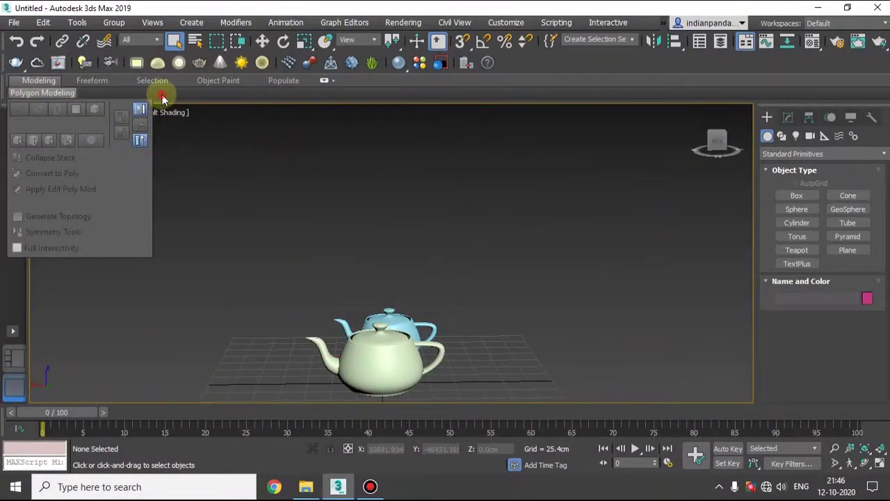
click(171, 112)
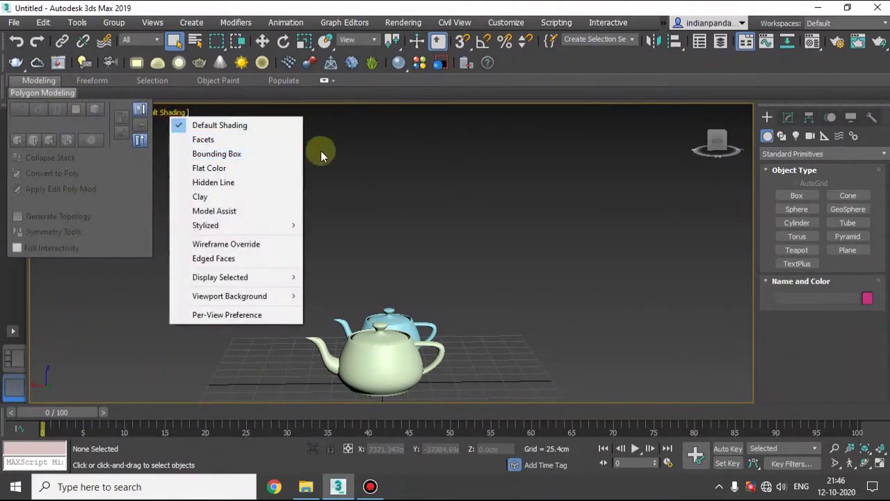
click(78, 114)
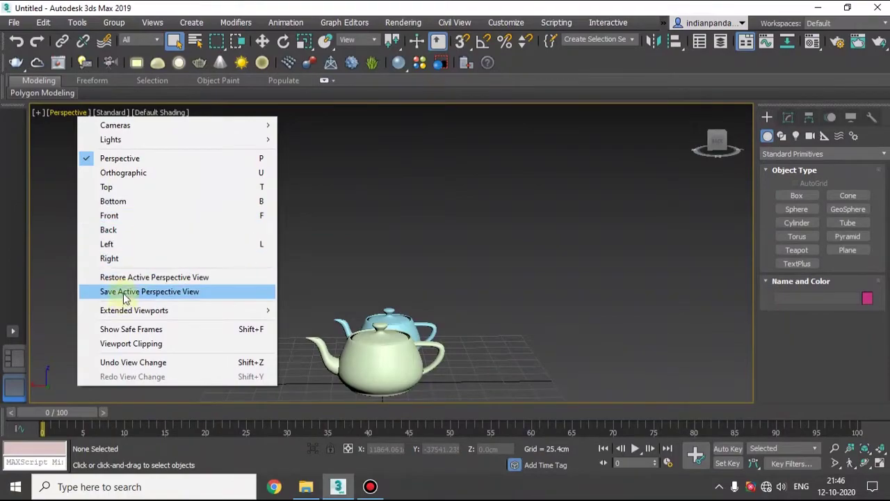
click(180, 279)
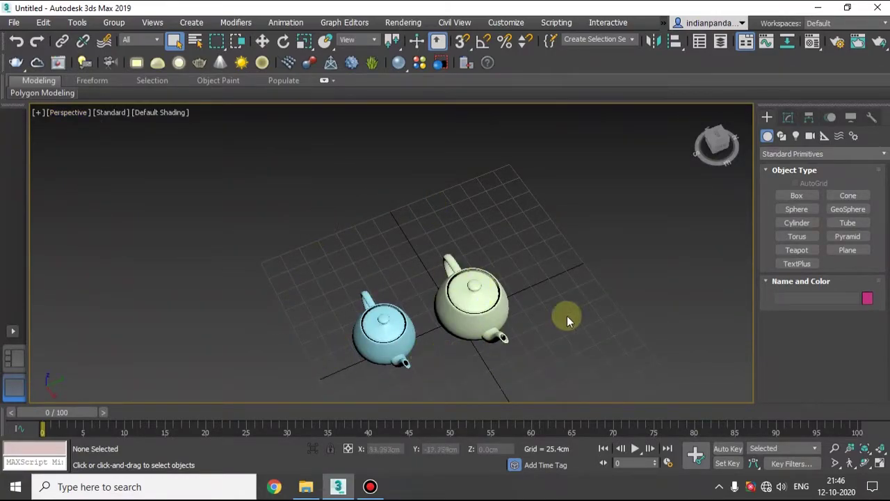
- Look through the Extended Viewports options available for the Perspective viewport
alt+middle_drag(500, 351, 320, 299)
click(57, 113)
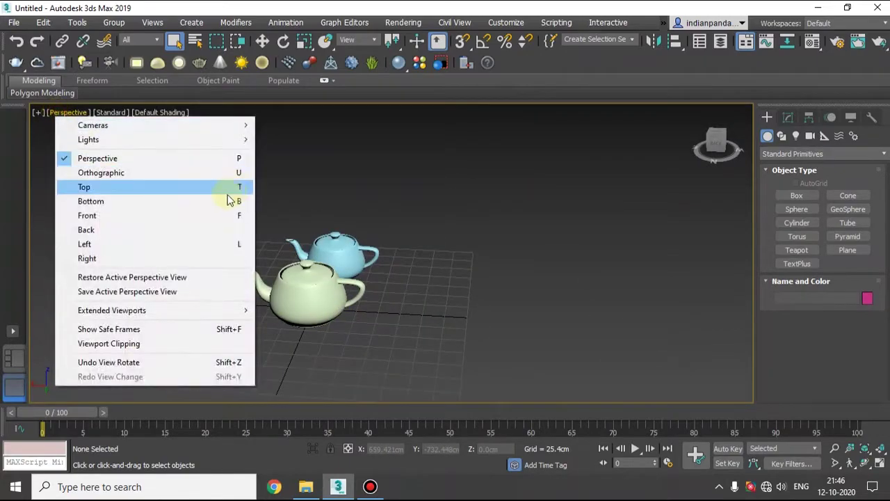
mouse_move(157, 317)
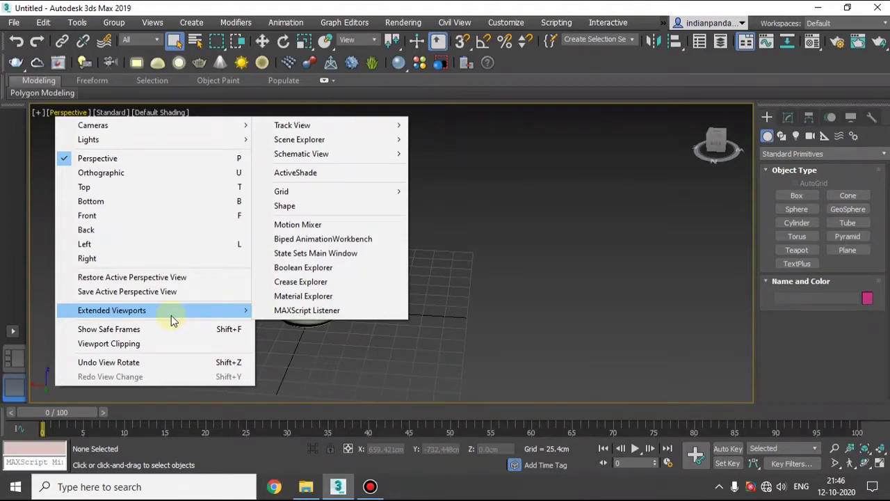
mouse_move(278, 191)
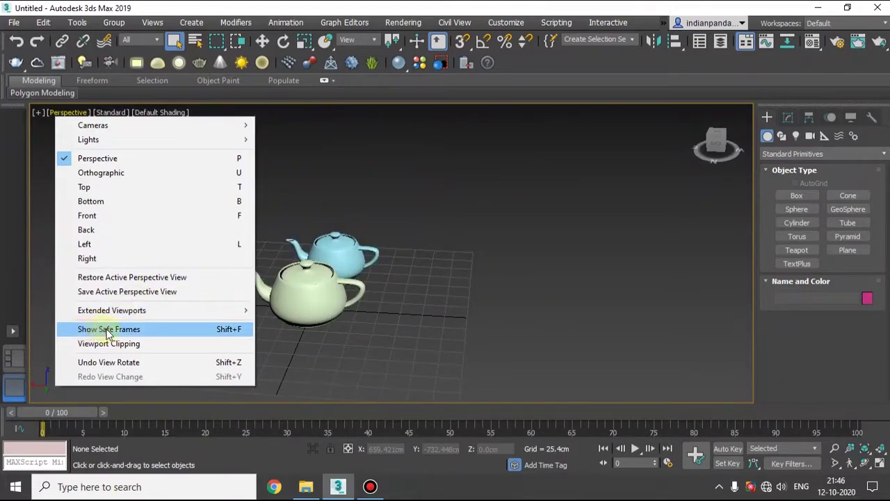
- Try Show Safe Frames in the Perspective viewport, orbit the teapots inside the frame and turn it off again
click(137, 331)
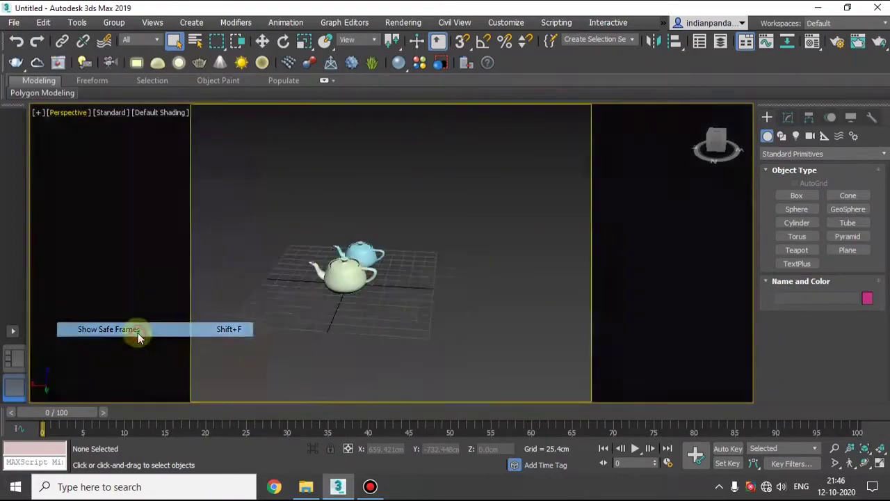
alt+middle_drag(305, 312, 395, 287)
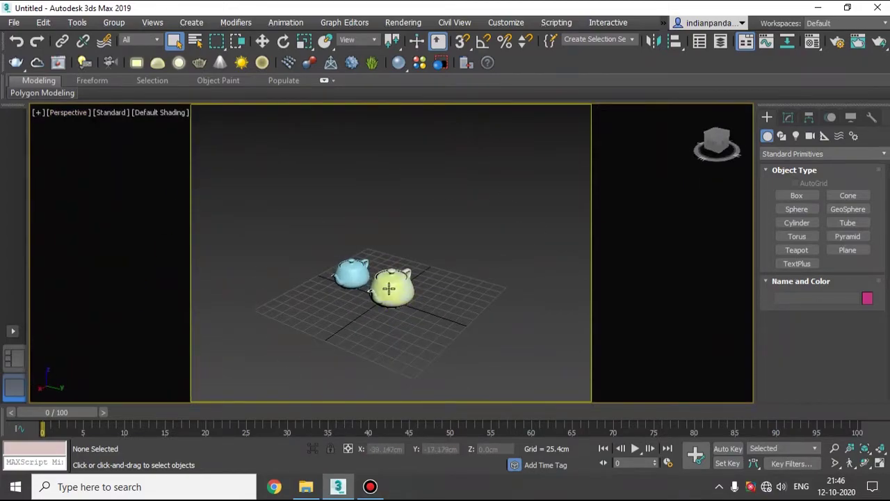
click(63, 112)
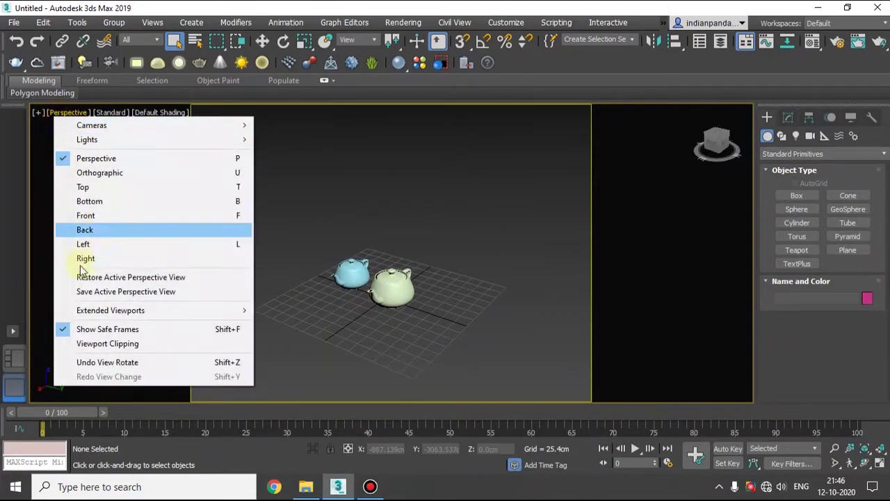
click(85, 330)
- Rotate the view around the teapots, undo that view change and review the remaining point-of-view options
middle_drag(312, 302, 328, 163)
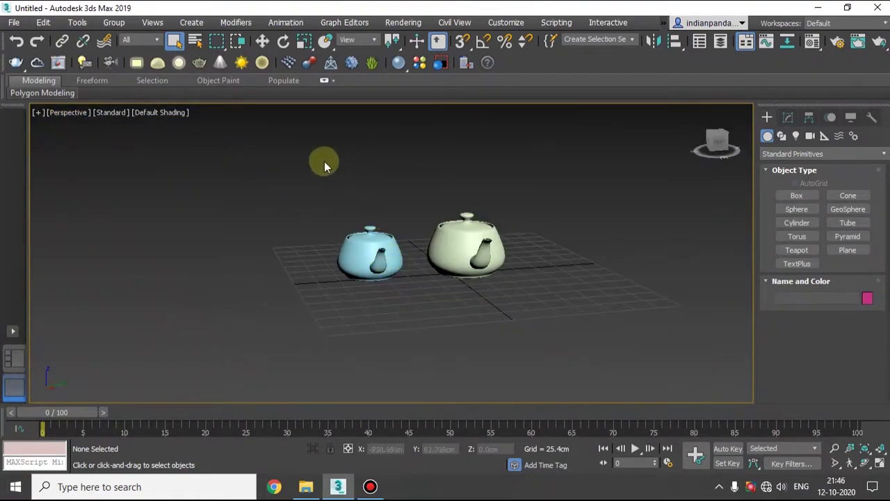
click(80, 113)
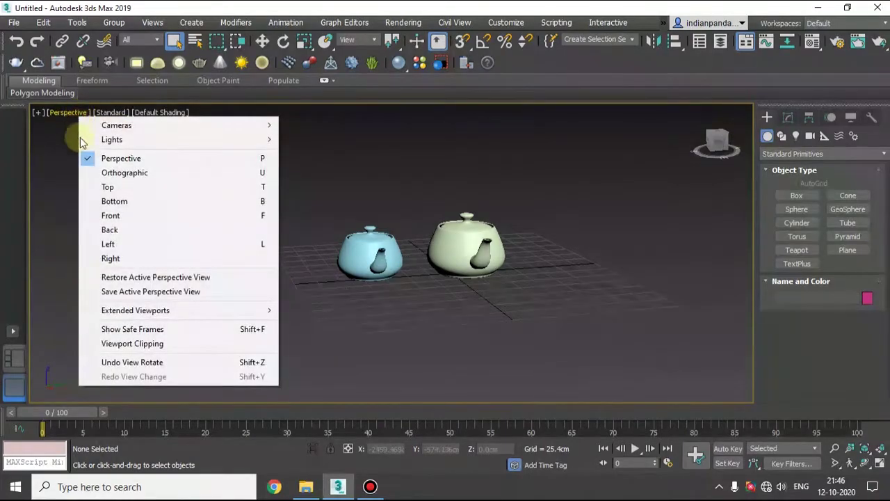
click(156, 363)
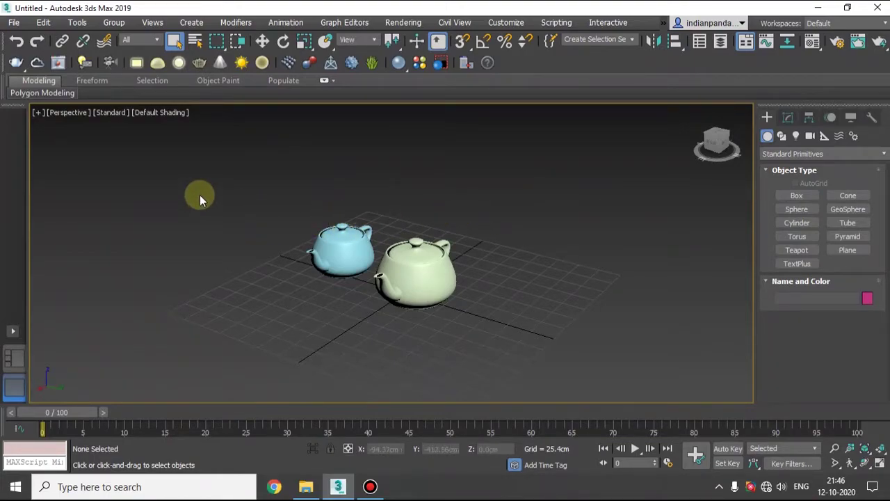
click(70, 112)
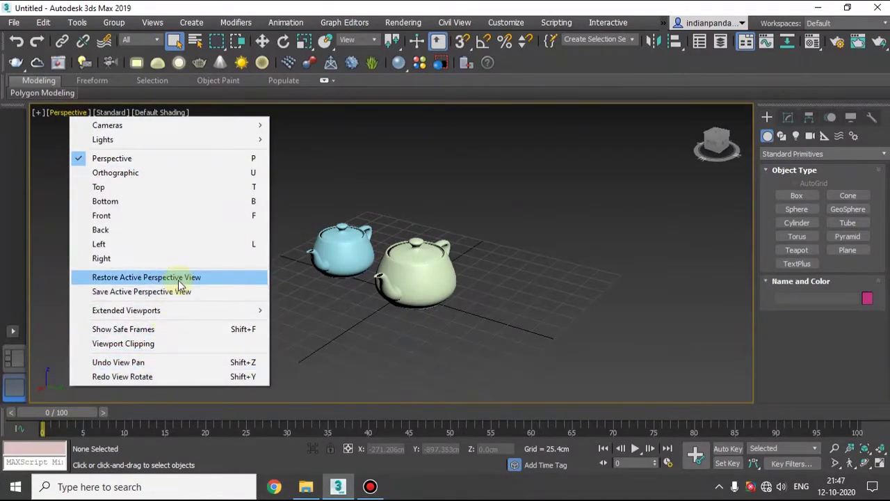
click(58, 114)
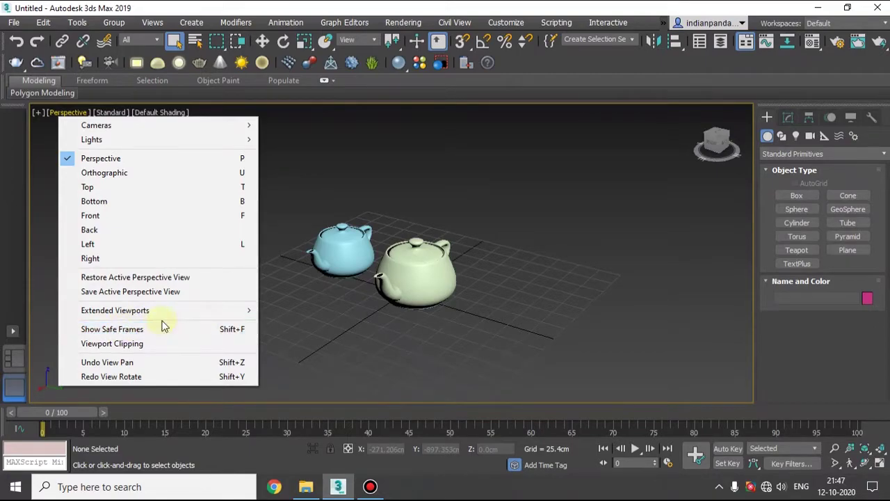
click(292, 199)
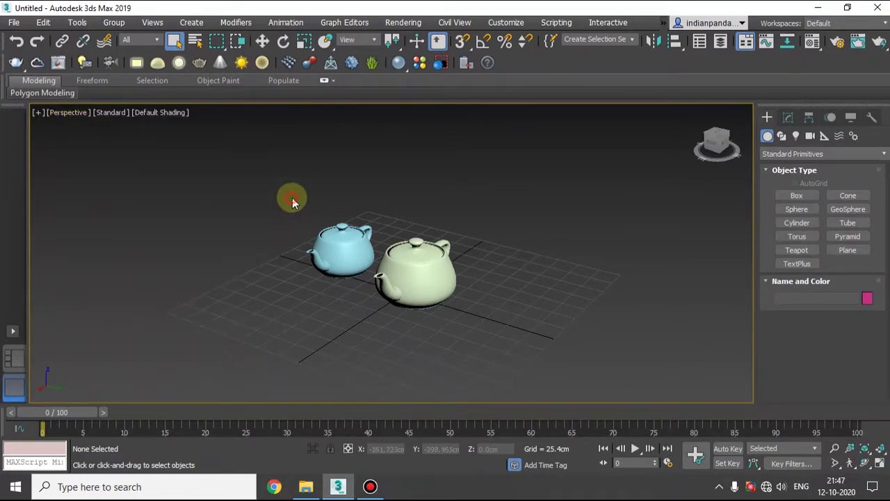
- Set the Perspective viewport's rendering level to High Quality for a close look at the green teapot
click(110, 112)
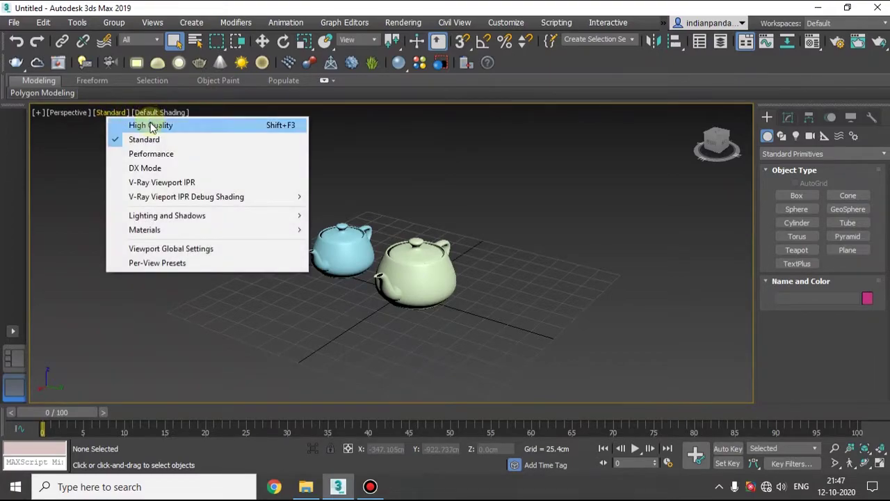
click(528, 196)
alt+middle_drag(417, 252, 438, 258)
scroll(440, 267, up, 3)
scroll(431, 261, up, 6)
scroll(423, 257, down, 3)
middle_drag(438, 257, 228, 246)
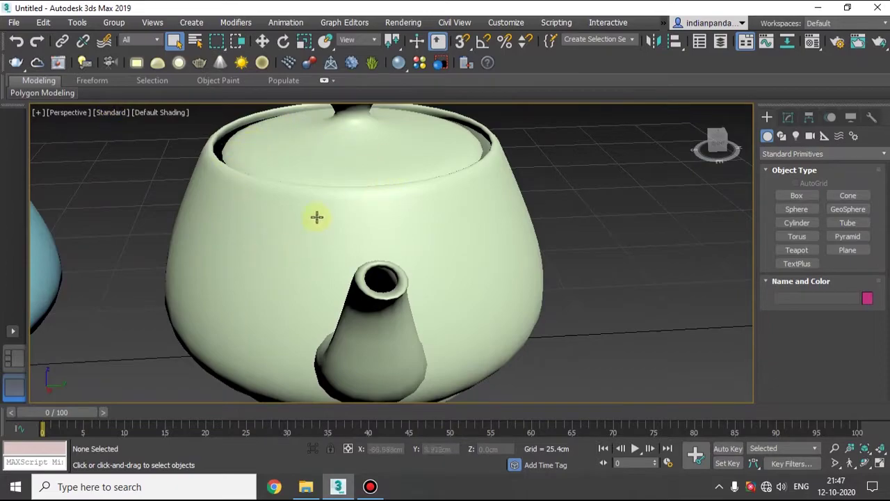
click(120, 112)
click(132, 123)
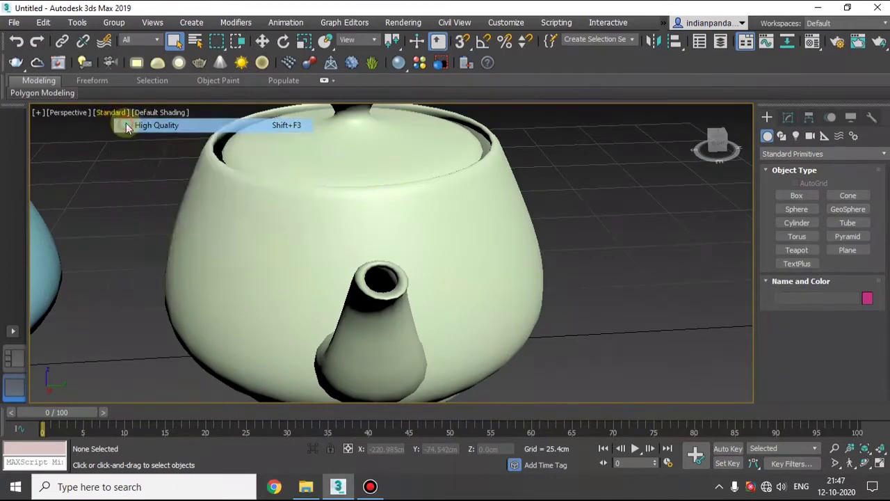
- Examine the green teapot's surface and spout from several distances and angles at High Quality
scroll(306, 238, down, 5)
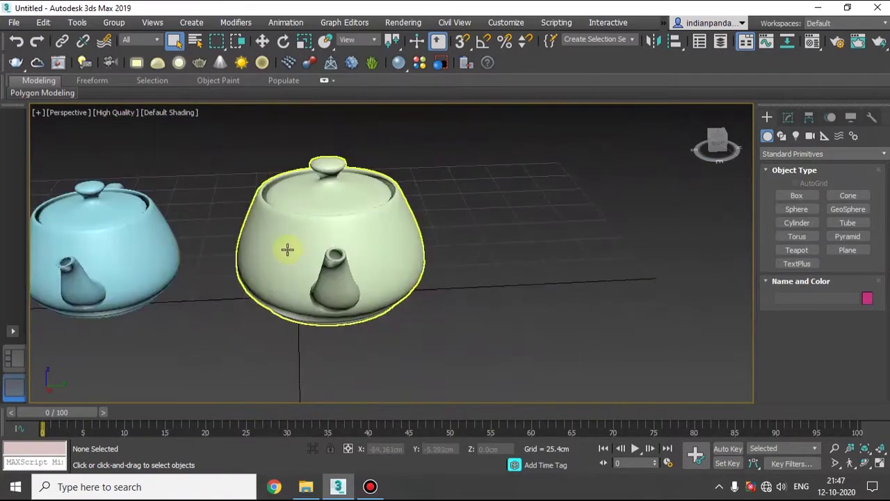
alt+middle_drag(288, 250, 300, 281)
scroll(388, 257, up, 5)
scroll(390, 266, down, 2)
scroll(386, 265, down, 2)
scroll(283, 264, up, 6)
- Set the Perspective viewport's rendering level to Standard, inspect the green teapot and review the other quality levels
click(113, 112)
click(132, 139)
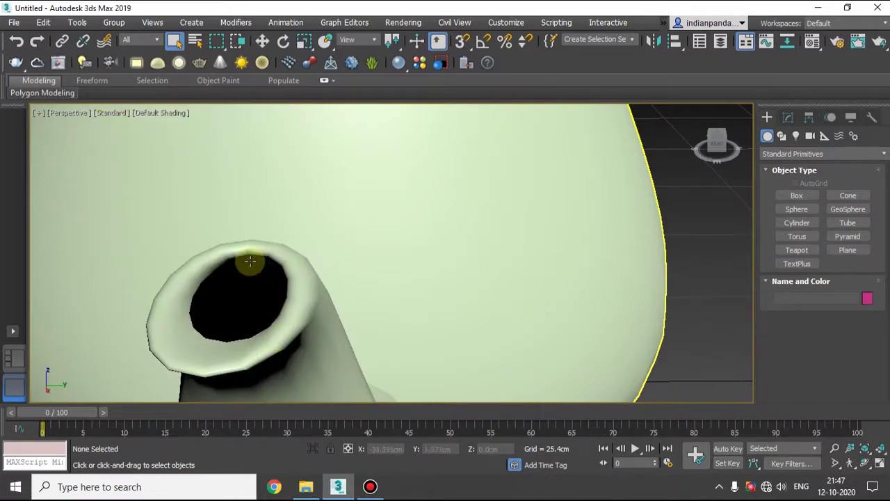
scroll(223, 298, down, 4)
alt+middle_drag(220, 298, 278, 284)
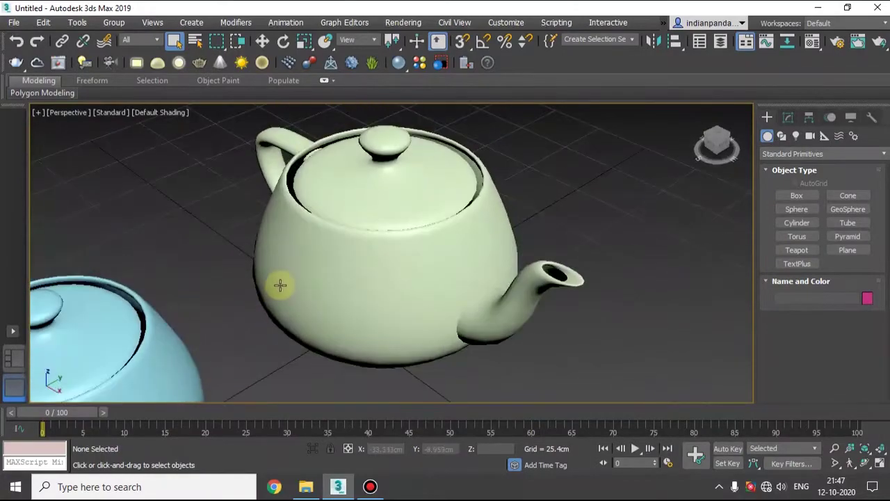
click(109, 113)
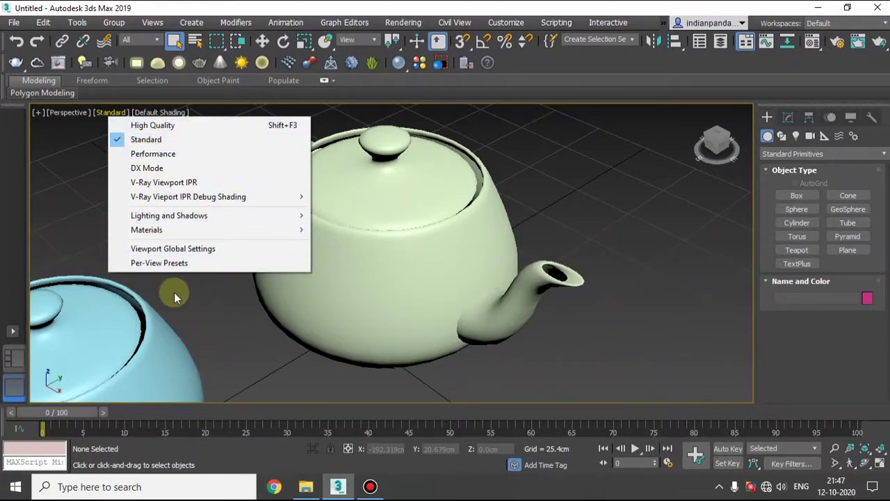
click(243, 308)
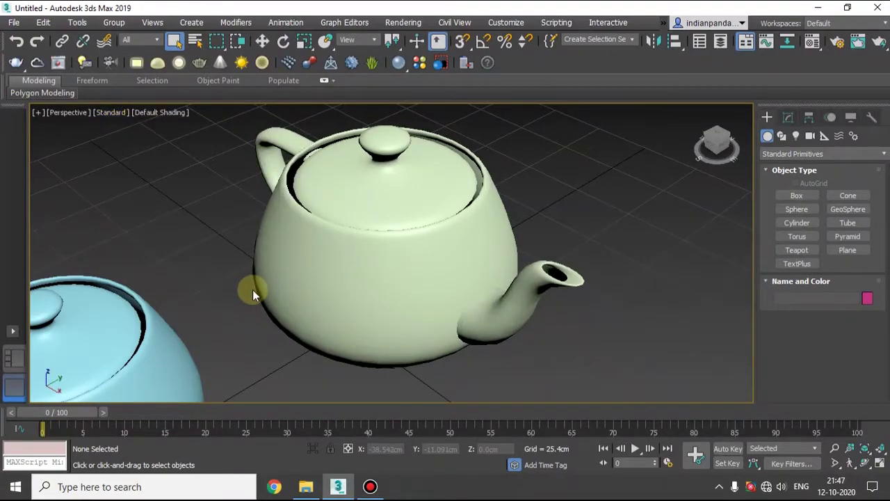
- Try the Performance rendering level in the Perspective viewport and inspect both teapots from different angles
click(109, 112)
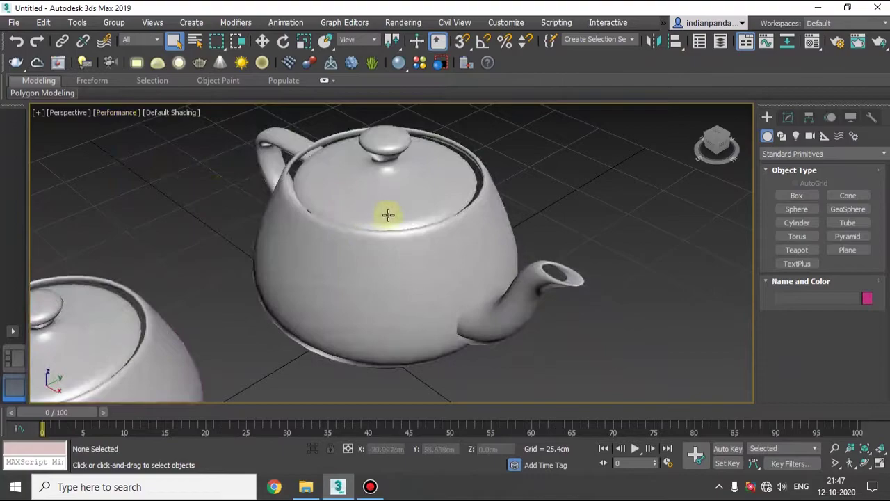
scroll(393, 223, down, 5)
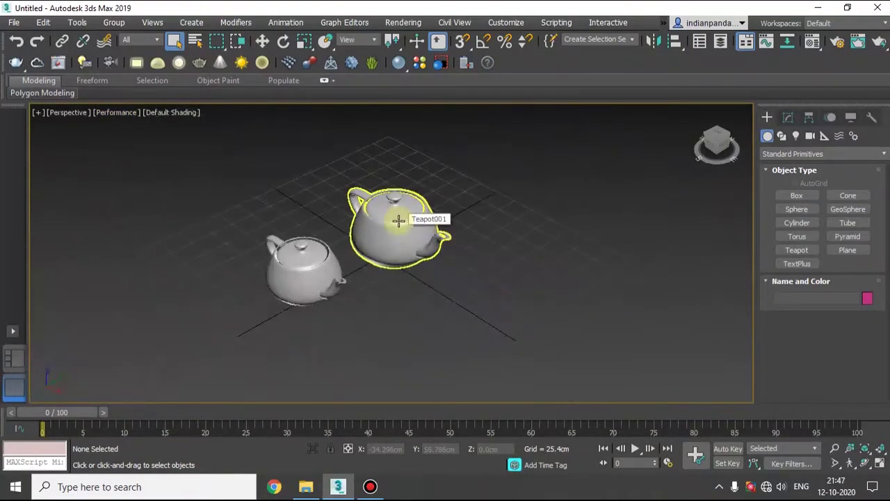
alt+middle_drag(405, 251, 333, 293)
scroll(345, 270, up, 5)
scroll(346, 270, down, 3)
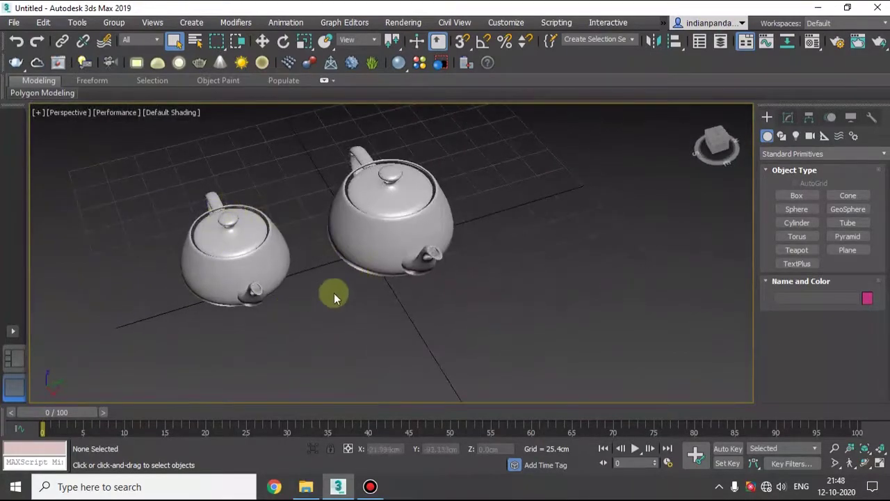
- Try DX Mode on the two teapots and return the Perspective viewport to the Standard rendering level
click(116, 111)
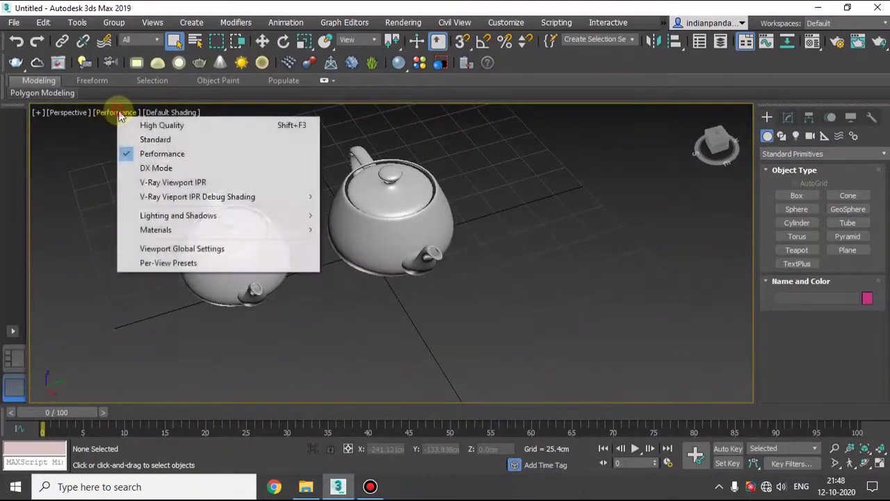
click(172, 169)
click(108, 113)
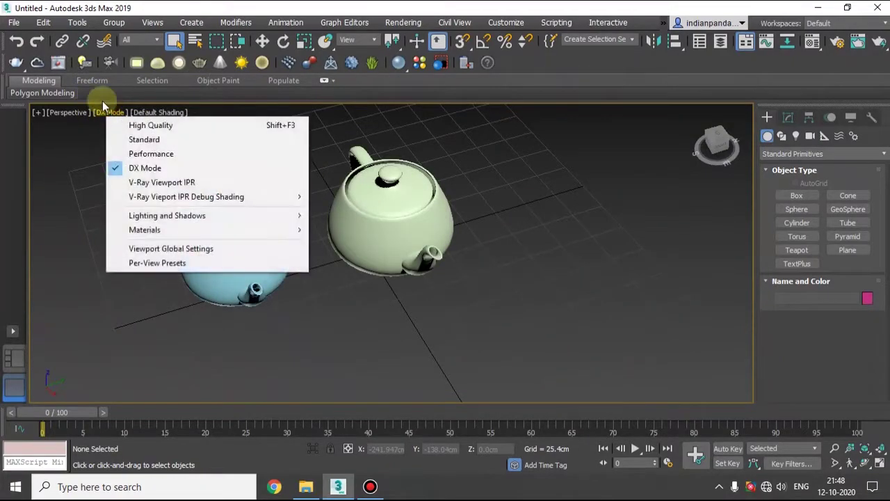
click(512, 255)
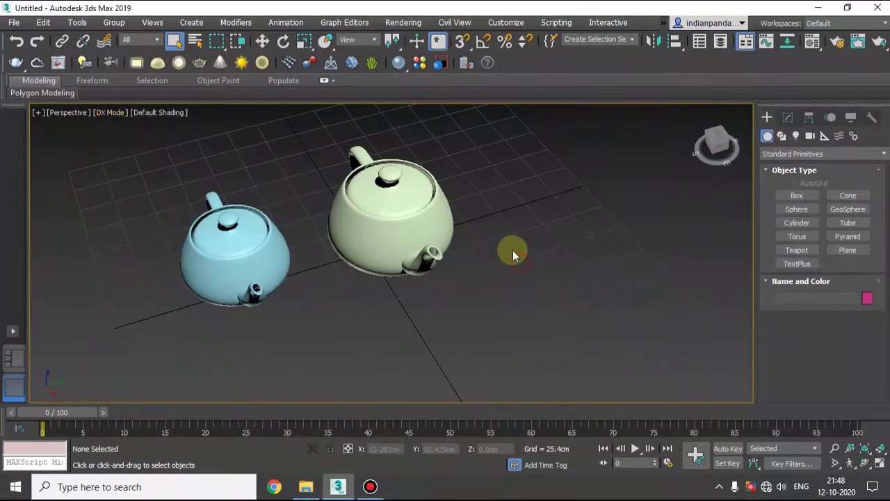
click(105, 114)
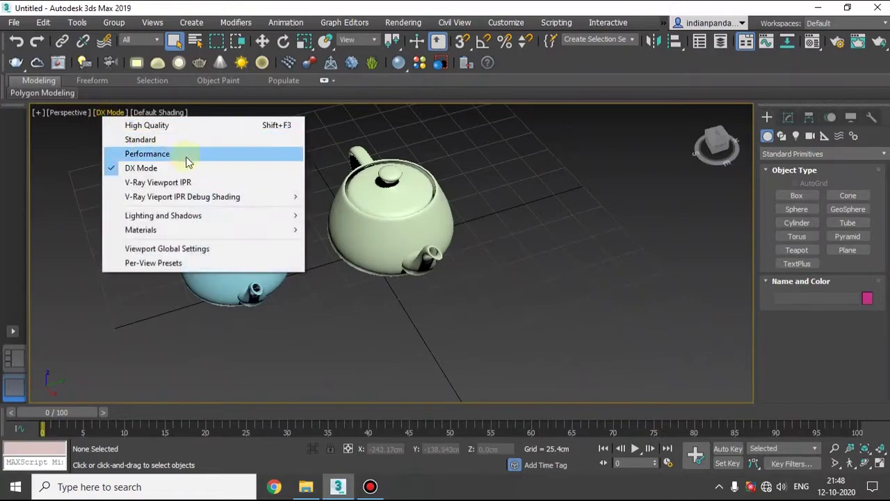
click(140, 141)
- Try enabling Shadows in the viewport's lighting and shadow options and orbit around the teapots
click(110, 112)
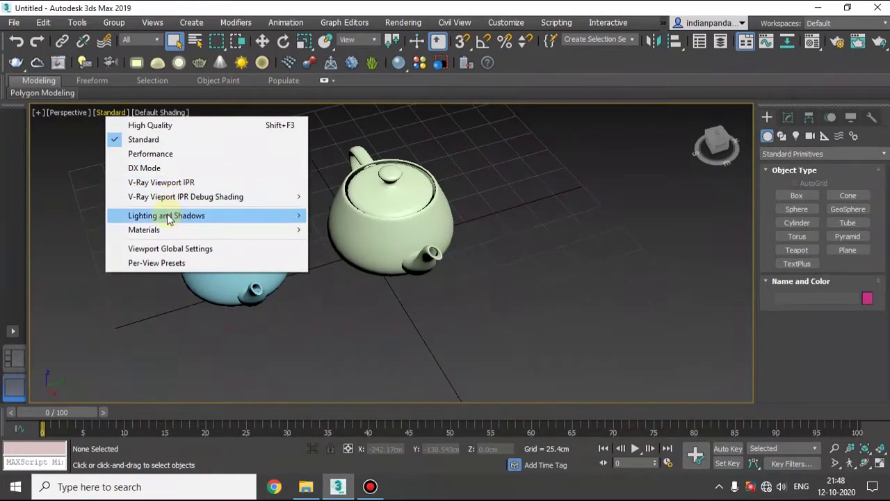
mouse_move(168, 219)
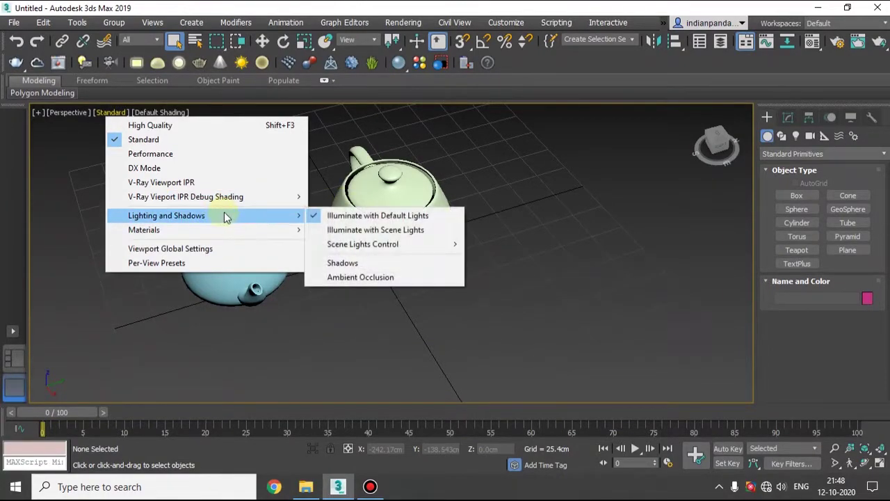
click(356, 269)
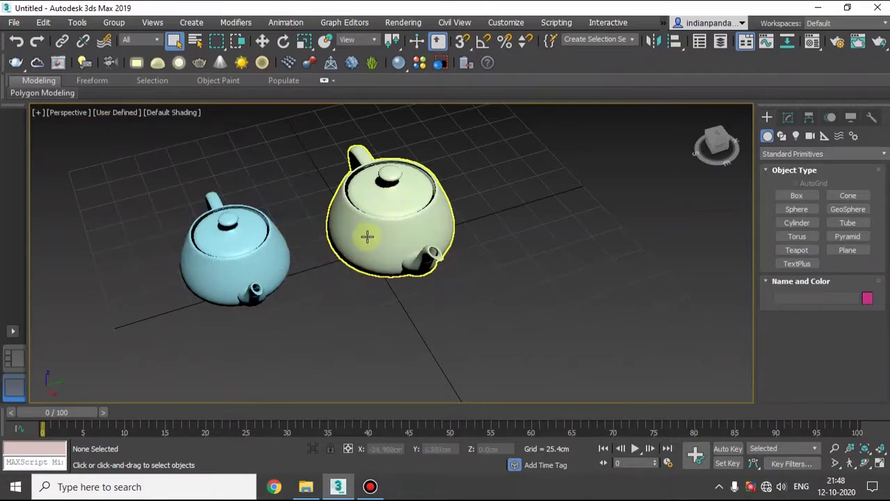
alt+middle_drag(402, 245, 109, 137)
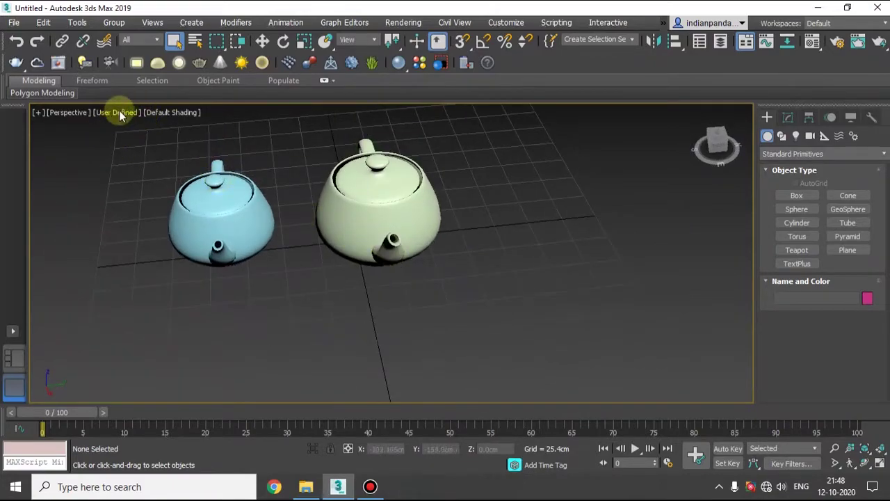
- Review the viewport's material display options, restore the Standard rendering level and view the teapots from above and the front
click(136, 112)
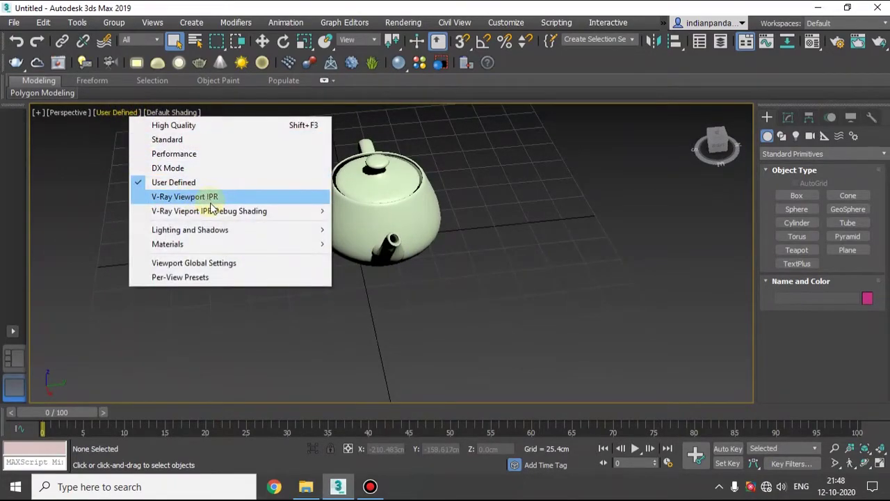
mouse_move(207, 231)
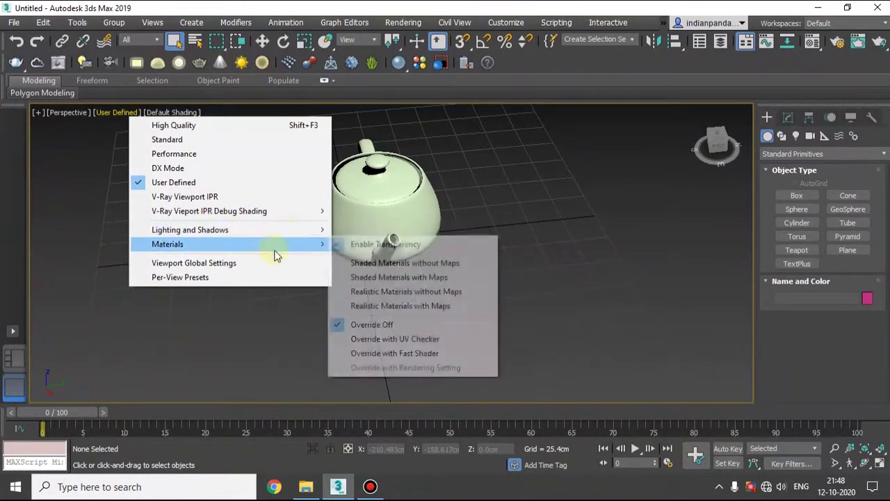
mouse_move(179, 249)
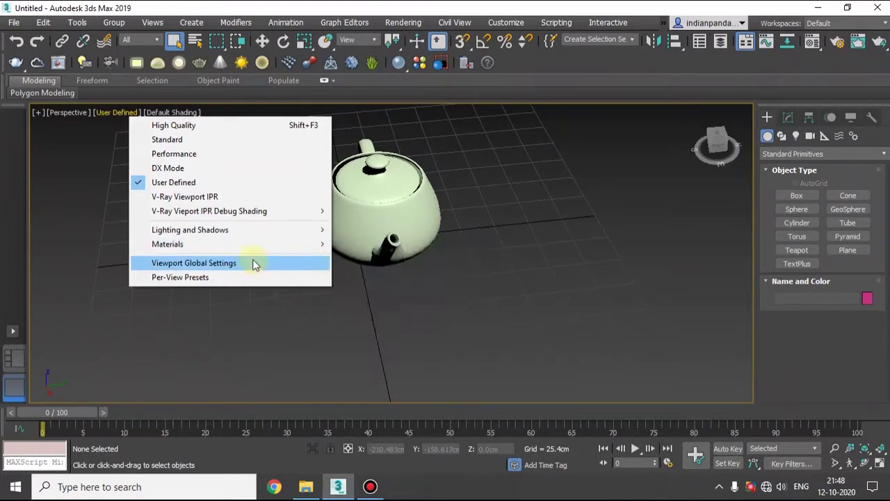
click(171, 139)
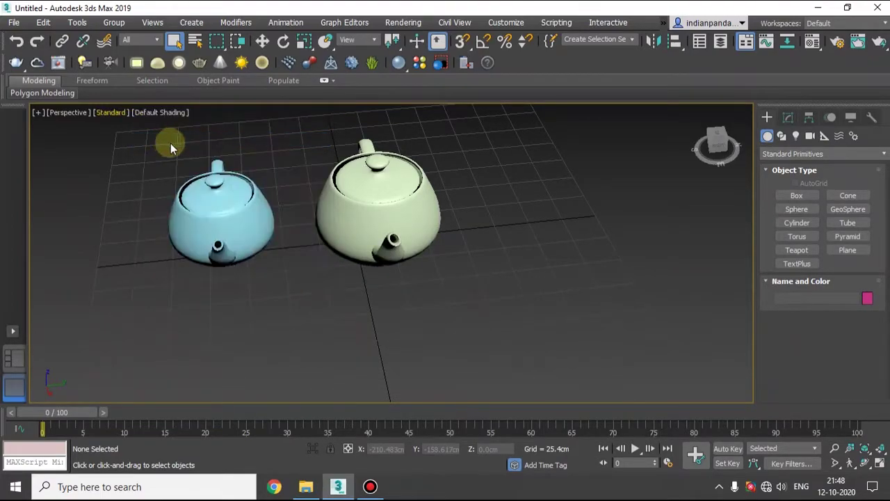
scroll(503, 259, down, 3)
alt+middle_drag(434, 268, 428, 288)
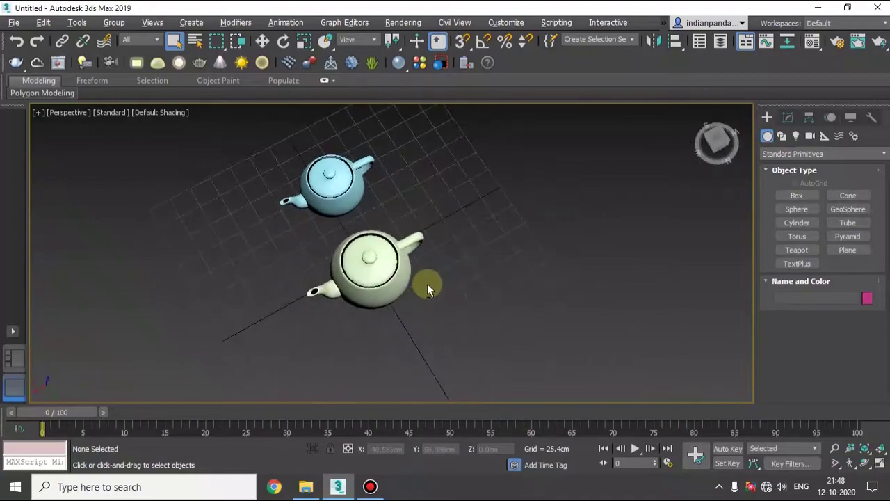
alt+middle_drag(323, 226, 387, 195)
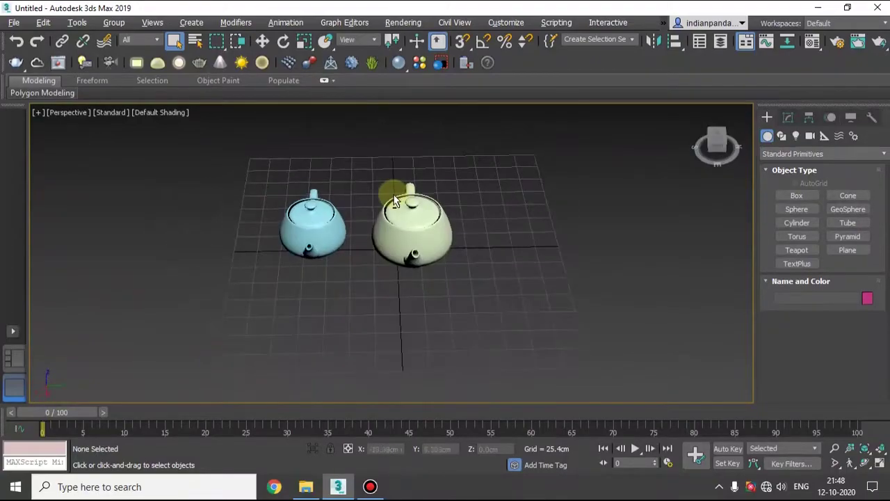
- Try Clay shading in the Perspective viewport and inspect the teapots up close
click(155, 115)
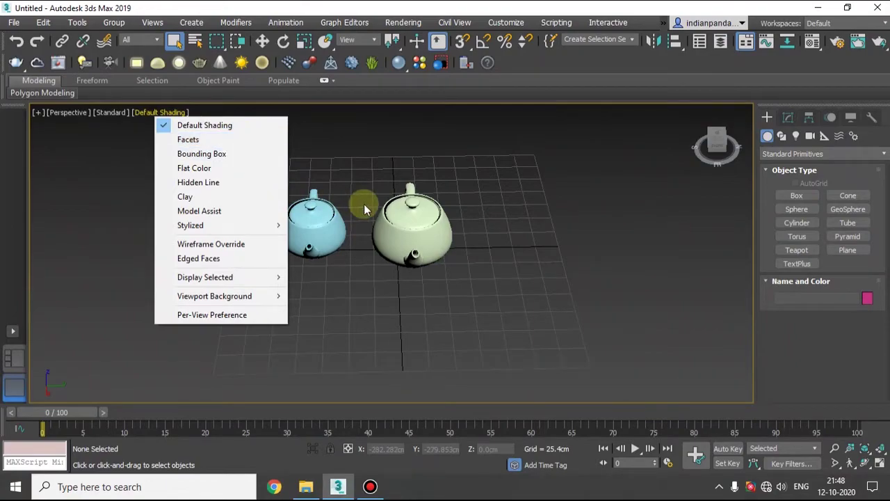
click(184, 198)
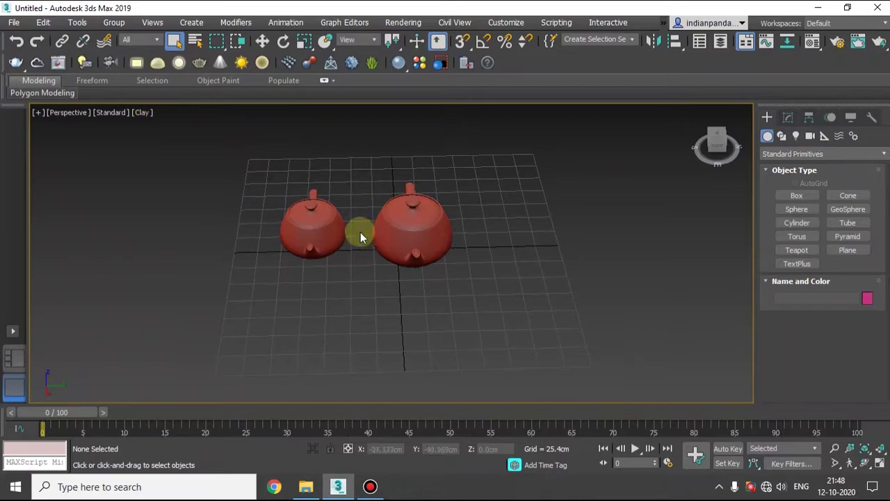
scroll(360, 237, up, 8)
scroll(390, 225, down, 5)
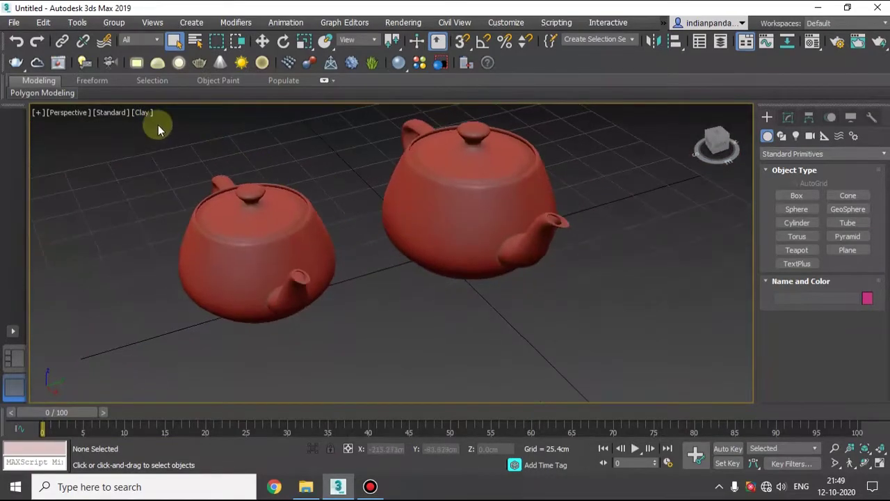
- Try Hidden Line and Flat Color shading on the teapots in the Perspective viewport
click(139, 114)
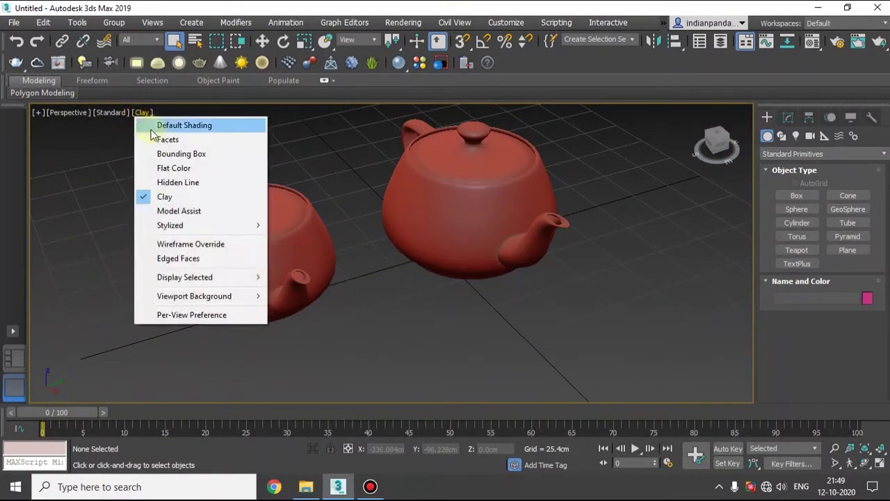
click(175, 188)
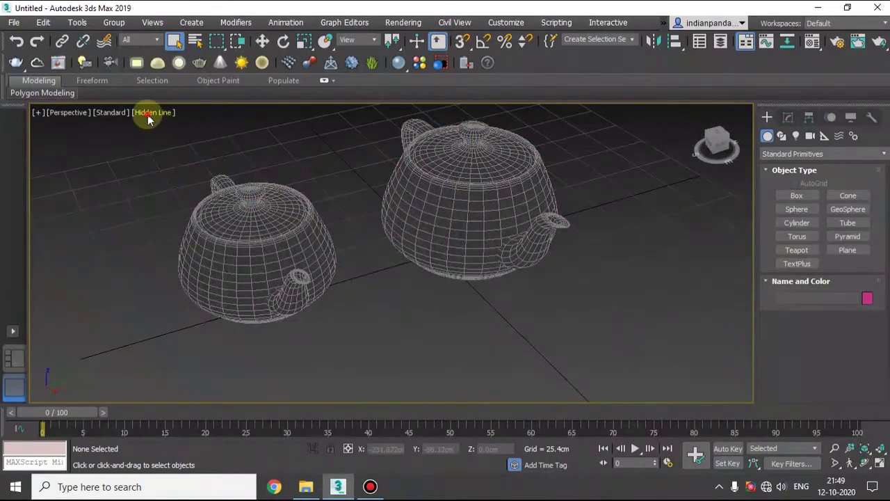
click(148, 113)
click(181, 170)
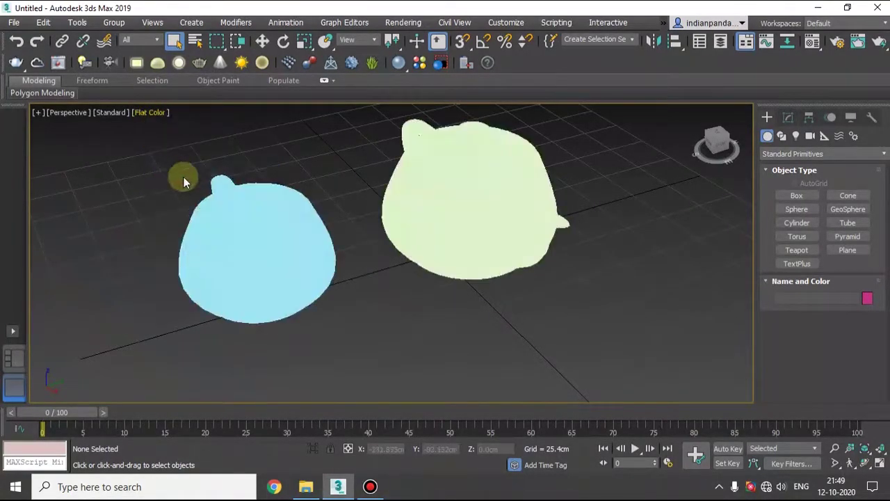
mouse_move(308, 185)
alt+middle_down()
mouse_move(312, 235)
mouse_move(329, 190)
alt+middle_up()
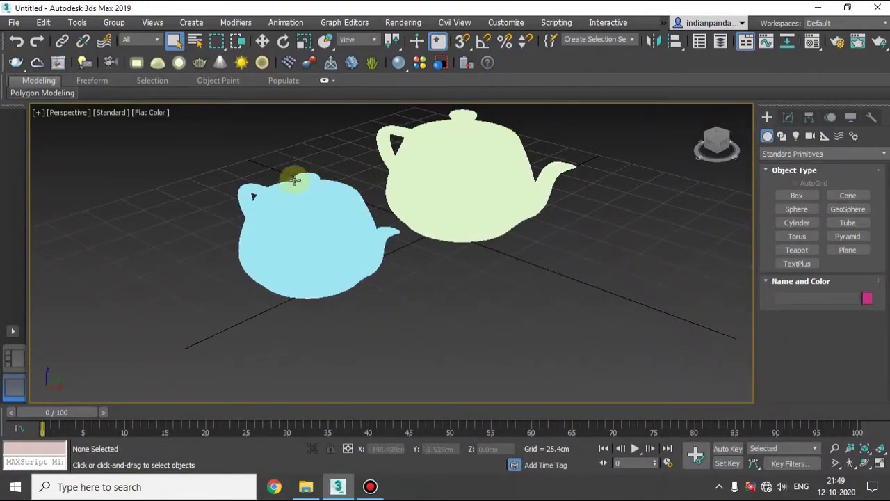
- Try Bounding Box shading in the Perspective viewport and examine the teapots' boxes from another angle
click(157, 114)
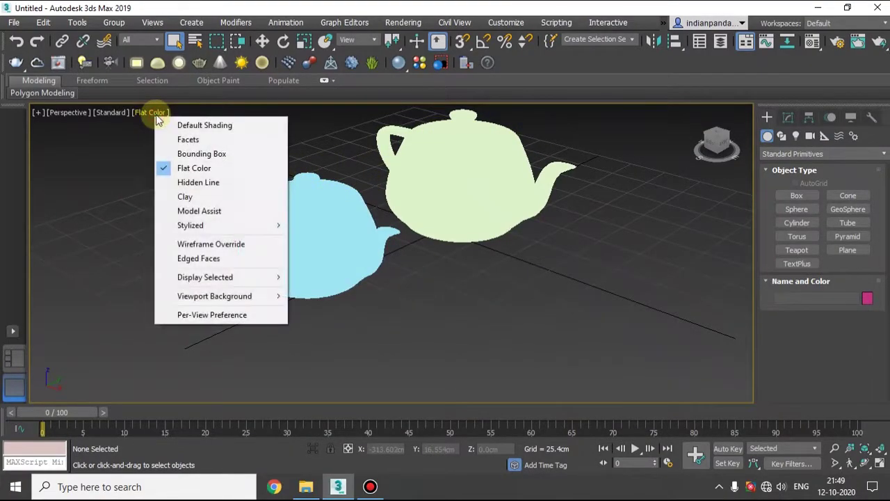
click(219, 154)
scroll(361, 180, down, 5)
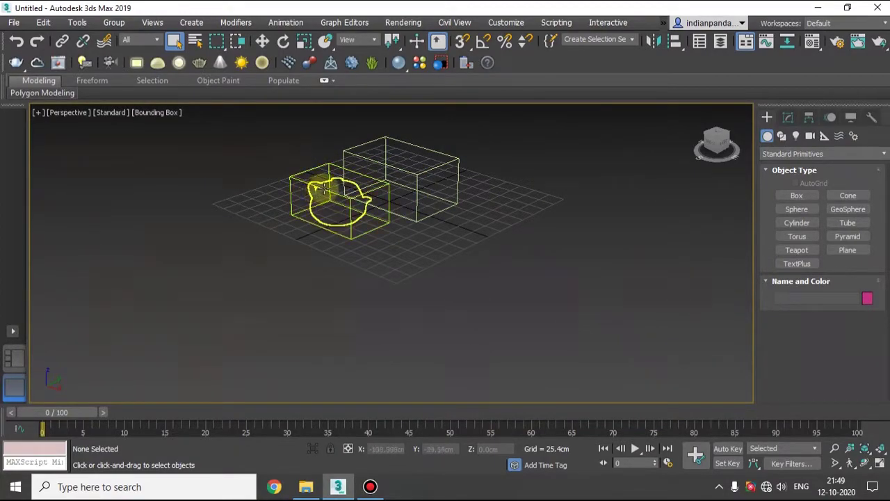
alt+middle_drag(319, 188, 358, 193)
scroll(358, 193, up, 4)
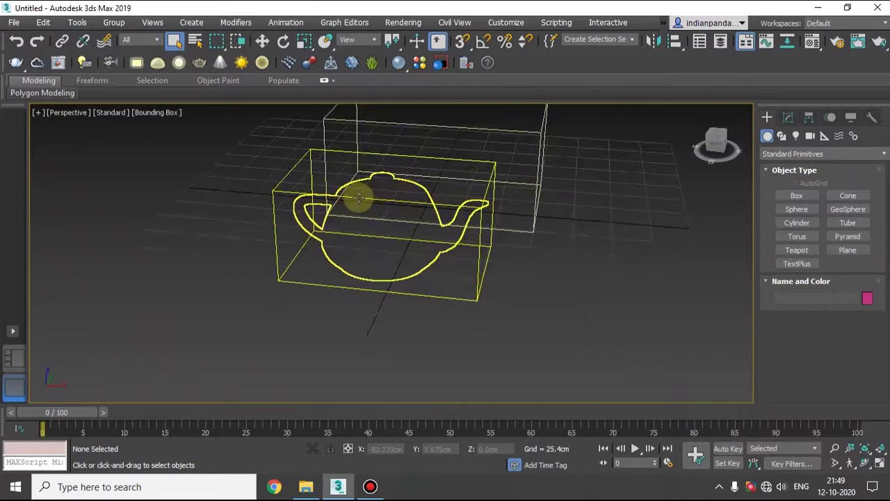
- Set the Perspective viewport's shading to Facets and inspect the faceted surfaces of the teapots
click(174, 114)
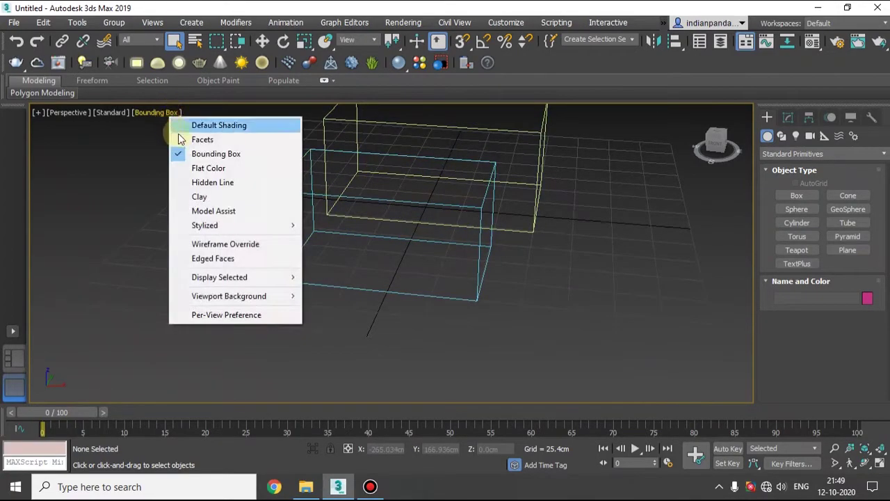
click(184, 139)
scroll(479, 225, up, 8)
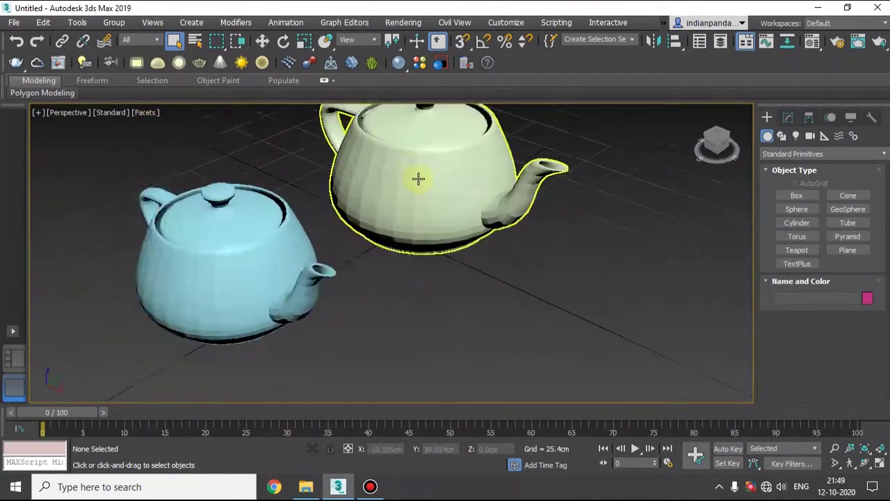
scroll(282, 205, down, 3)
scroll(266, 199, down, 4)
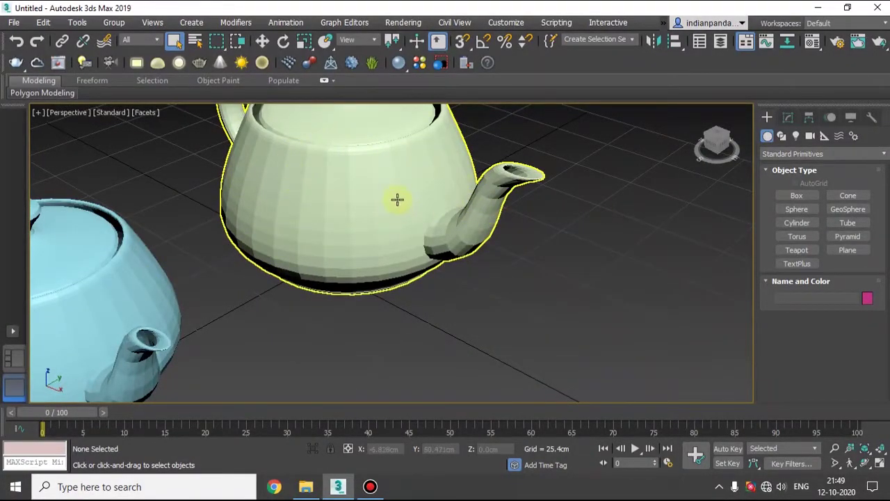
- Examine the green teapot's facets up close and return the Perspective viewport to Default Shading
mouse_move(316, 235)
alt+middle_down()
mouse_move(297, 225)
mouse_move(308, 238)
alt+middle_up()
scroll(303, 235, up, 5)
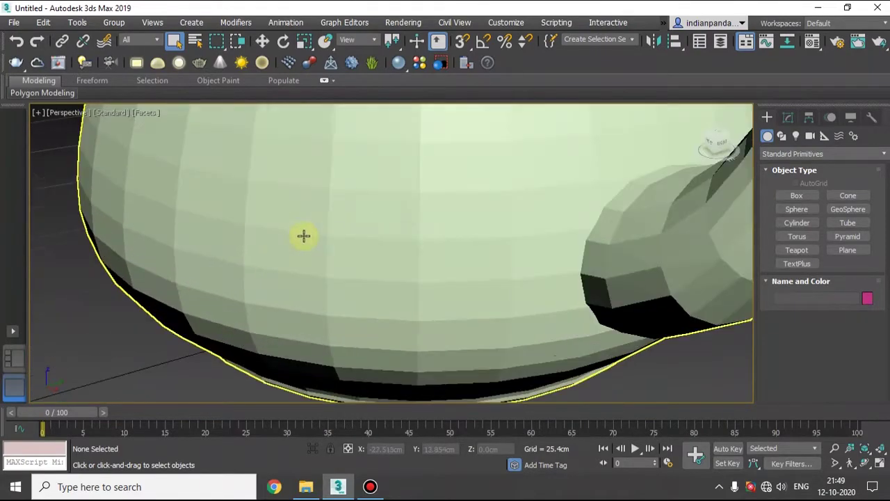
click(139, 117)
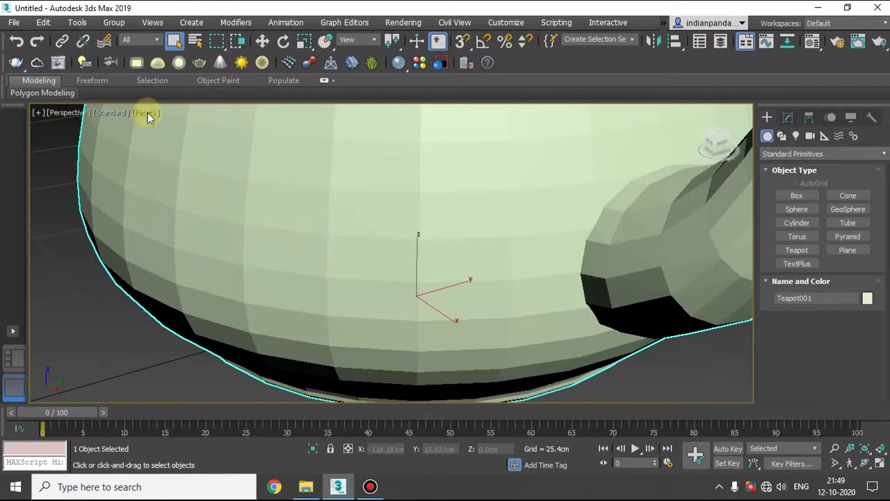
click(145, 113)
click(219, 125)
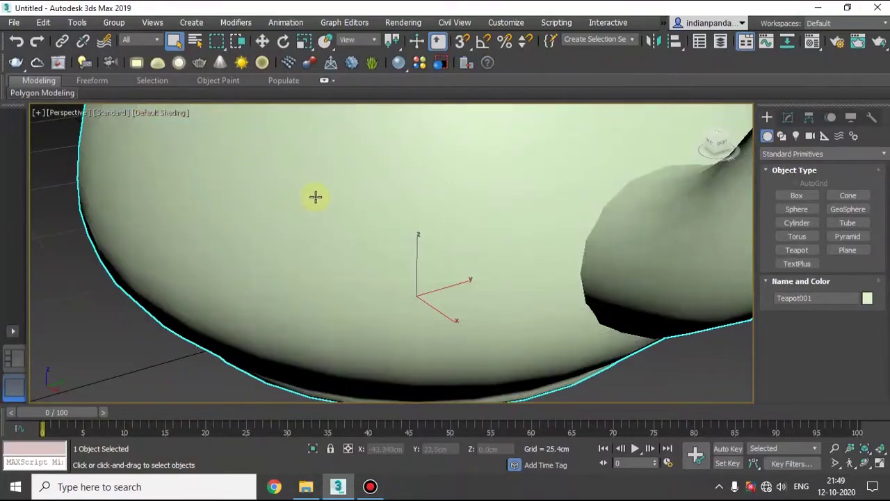
scroll(316, 197, down, 6)
alt+middle_drag(423, 225, 279, 208)
- Try the stylized Graphite shading in the Perspective viewport and inspect the teapots from another angle and up close
click(162, 112)
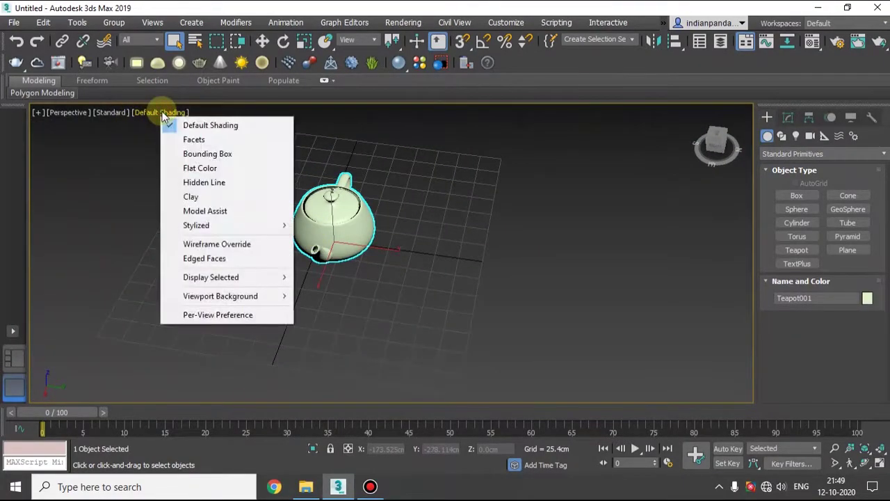
mouse_move(229, 225)
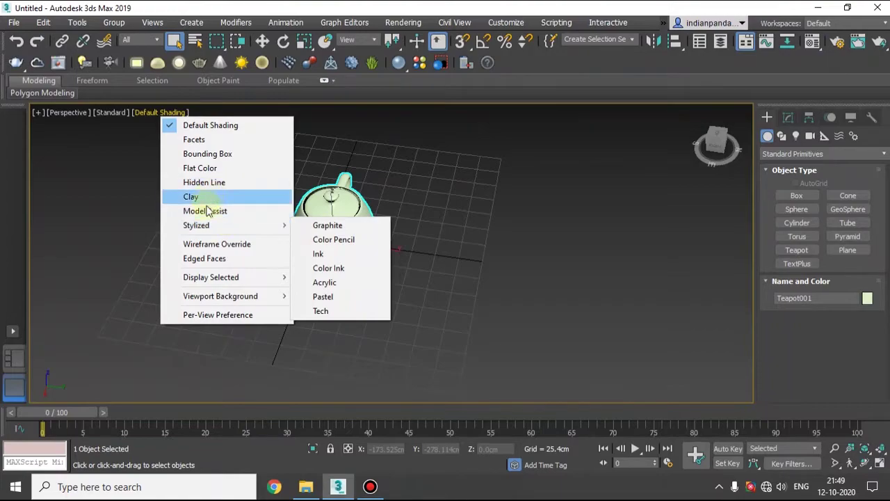
click(314, 228)
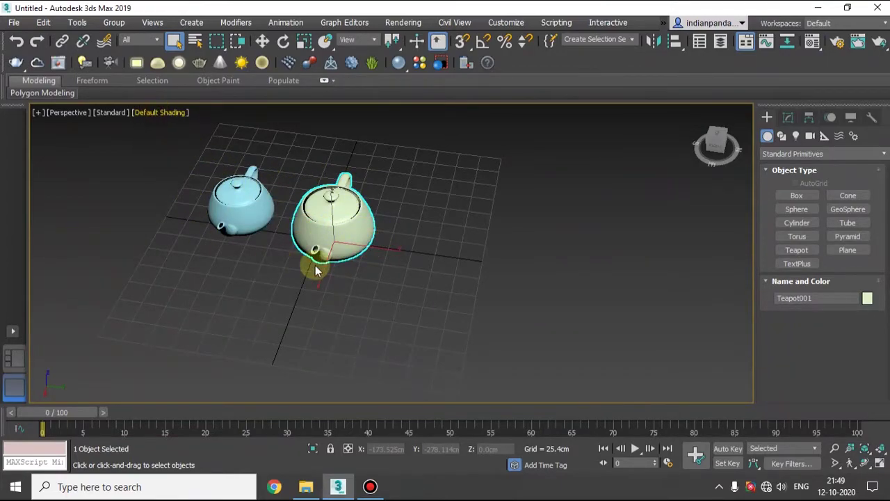
click(292, 262)
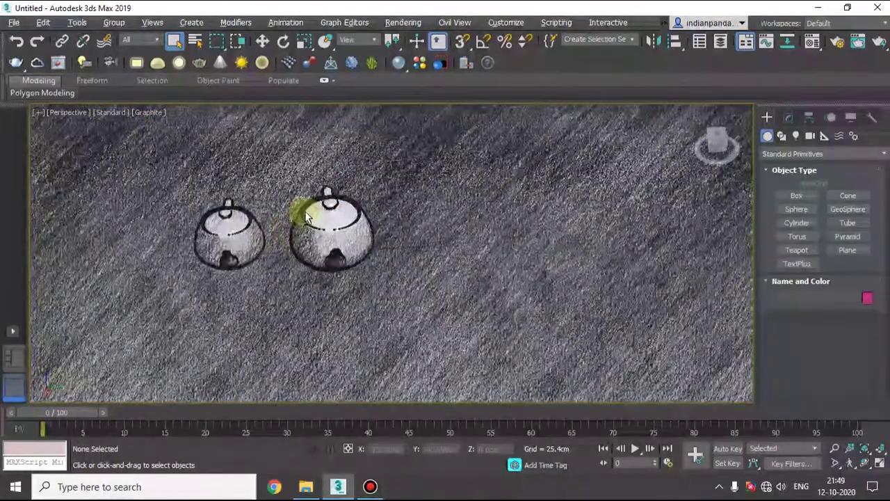
alt+middle_drag(308, 204, 290, 278)
scroll(358, 236, up, 5)
scroll(350, 242, down, 4)
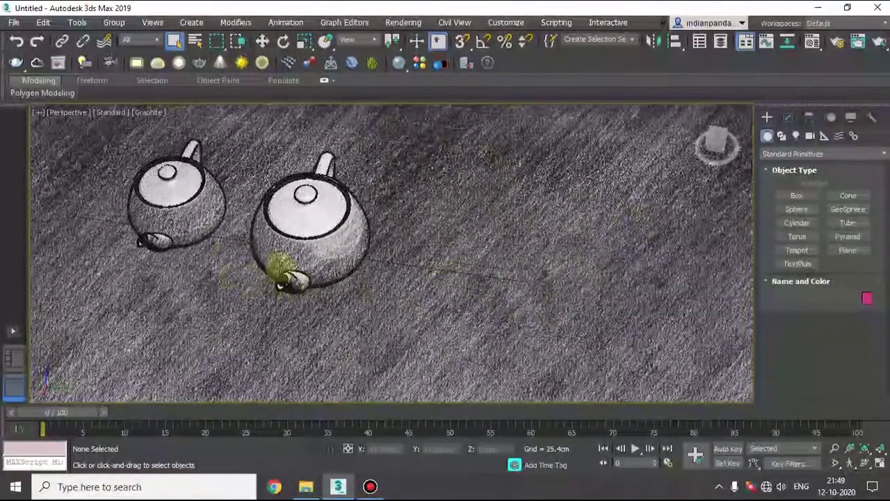
- Try the stylized Tech shading in the Perspective viewport and look at the teapots from a different angle
click(148, 112)
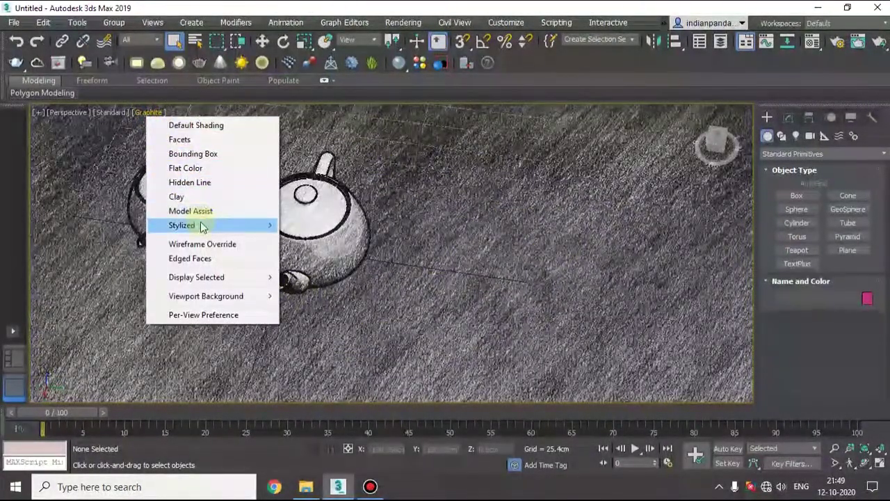
mouse_move(203, 227)
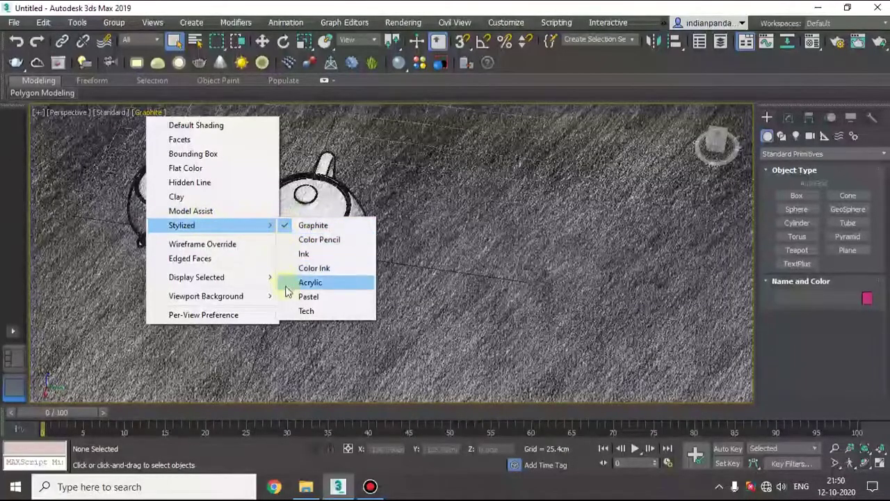
mouse_move(246, 225)
click(316, 311)
alt+middle_drag(346, 251, 236, 244)
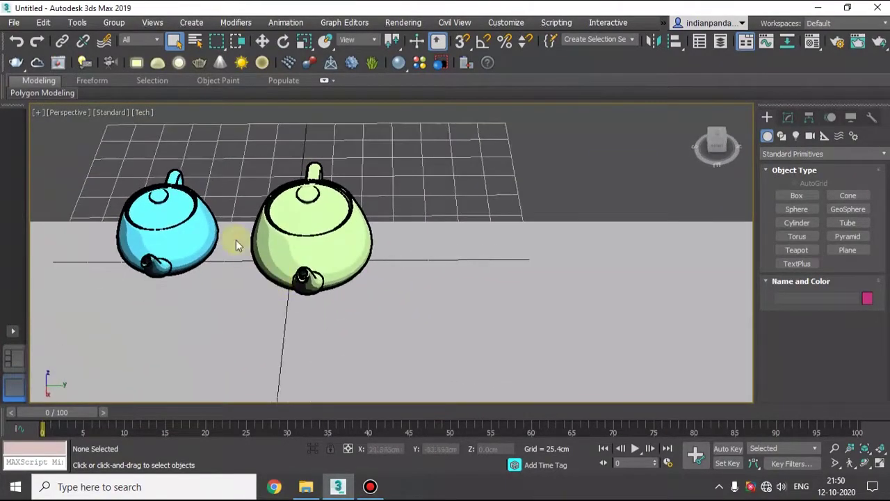
- Restore Default Shading in the Perspective viewport and frame both teapots with the whole grid
click(139, 113)
click(163, 123)
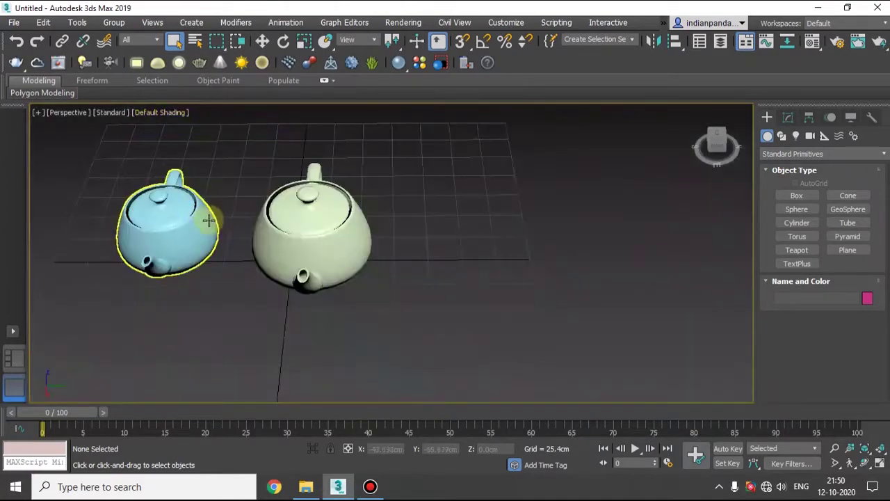
scroll(235, 279, down, 3)
alt+middle_drag(236, 290, 280, 255)
middle_drag(235, 232, 270, 224)
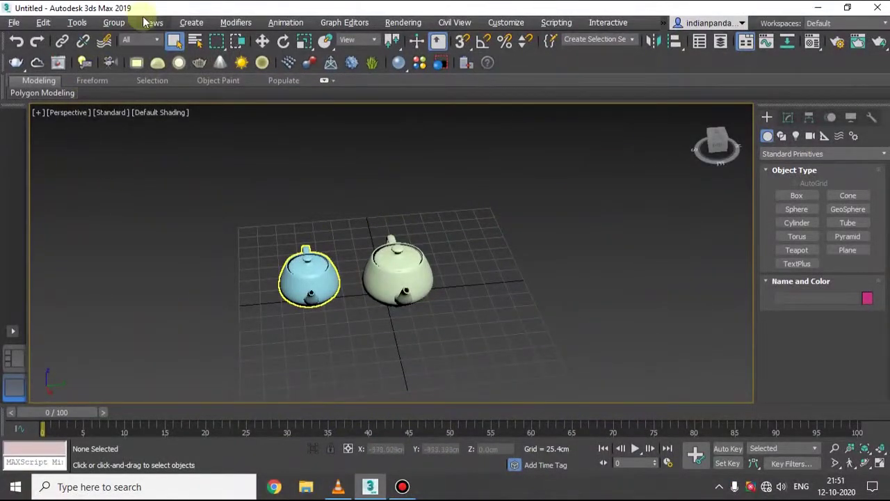
- Review the Snaps, Options, Home Grid and User Grids pages of the Grid and Snap Settings and close the dialog
click(83, 24)
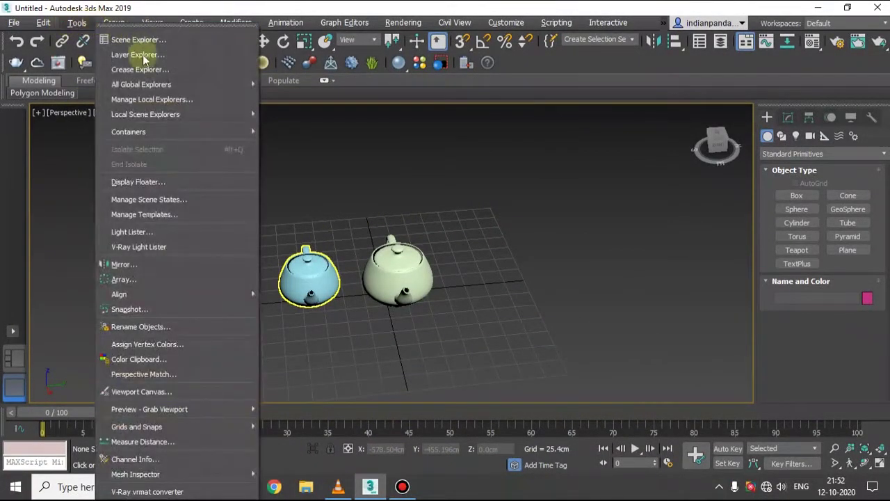
mouse_move(179, 430)
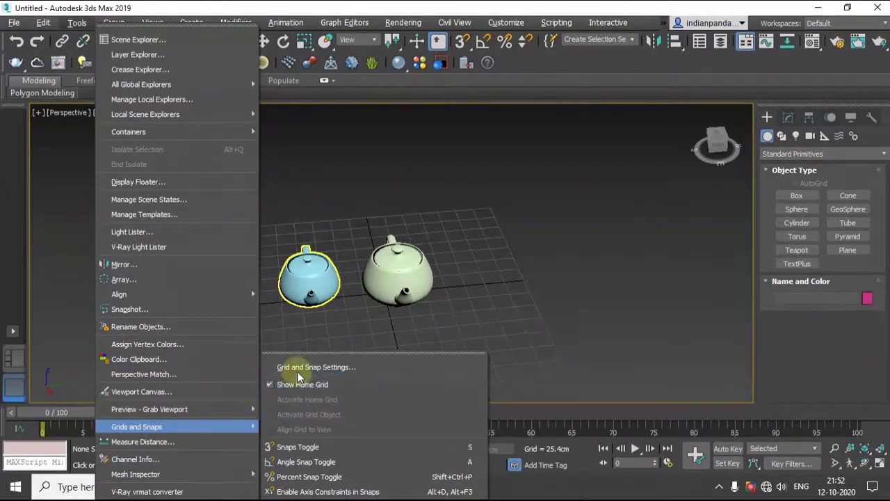
click(279, 367)
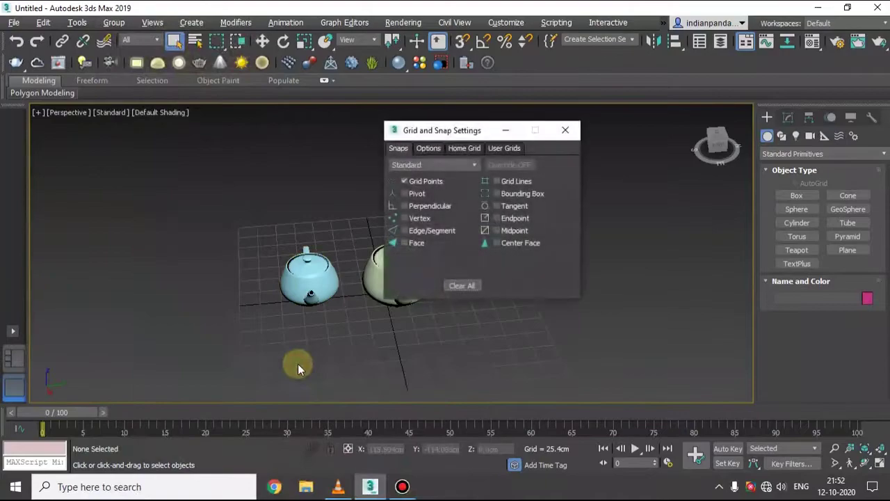
drag(473, 132, 517, 164)
click(472, 181)
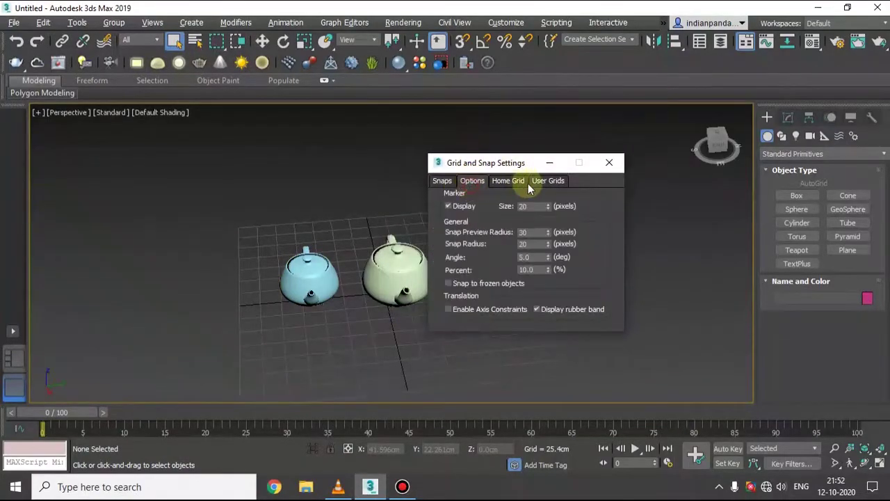
click(509, 181)
click(443, 181)
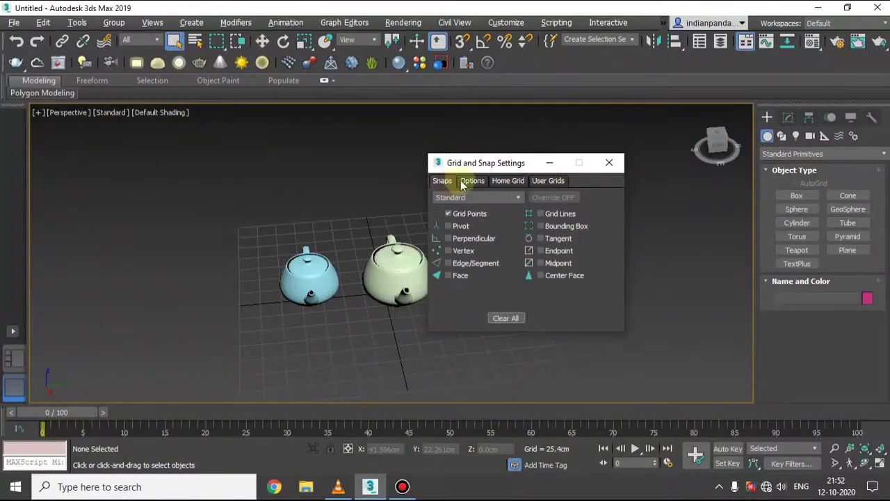
click(466, 181)
click(508, 181)
click(548, 181)
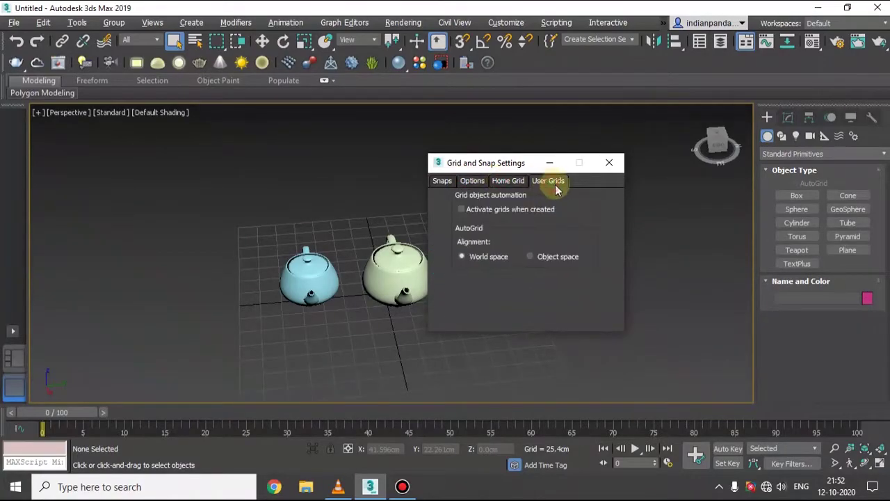
click(443, 181)
click(608, 164)
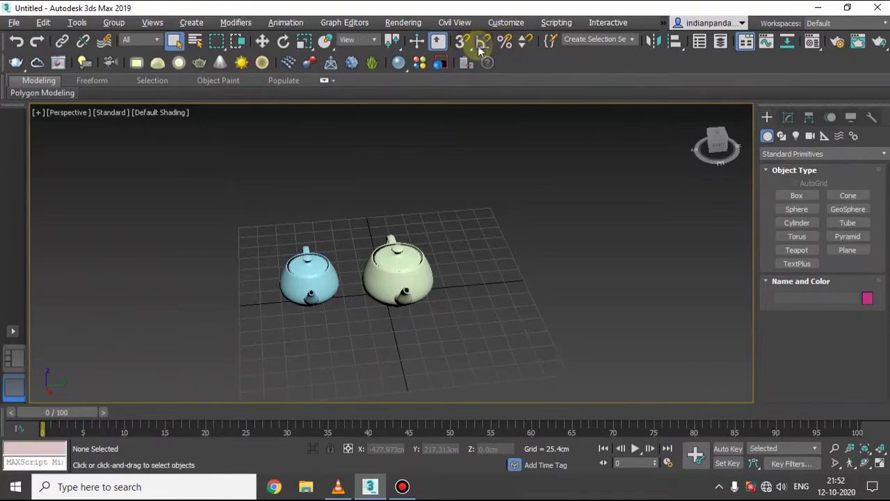
- Reopen the Grid and Snap Settings and enable Pivot snapping alongside Grid Points
right_click(480, 43)
drag(477, 162, 461, 147)
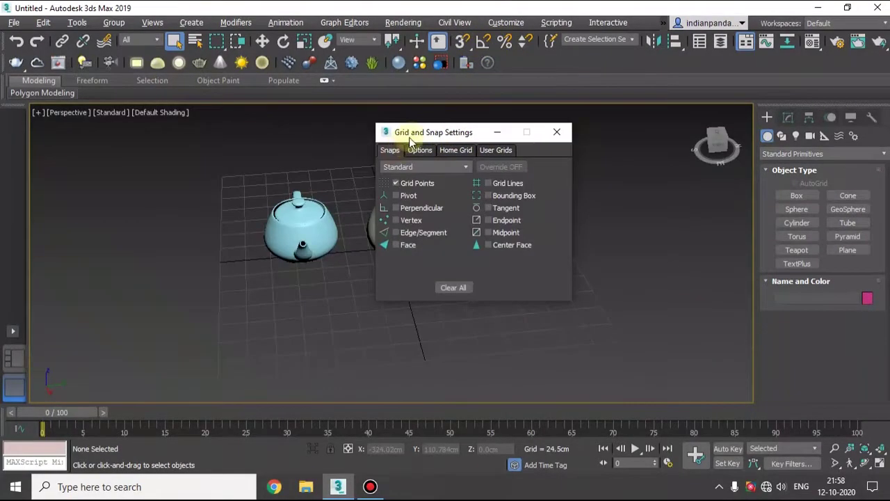
drag(407, 135, 453, 117)
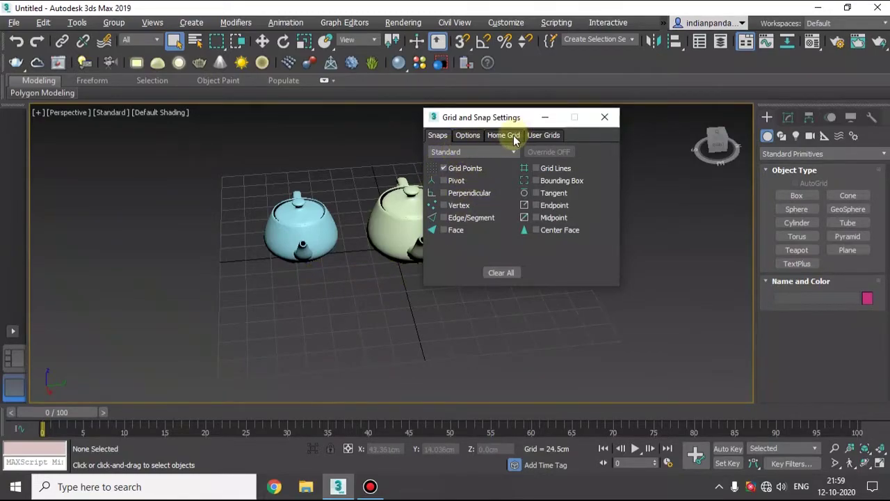
click(504, 272)
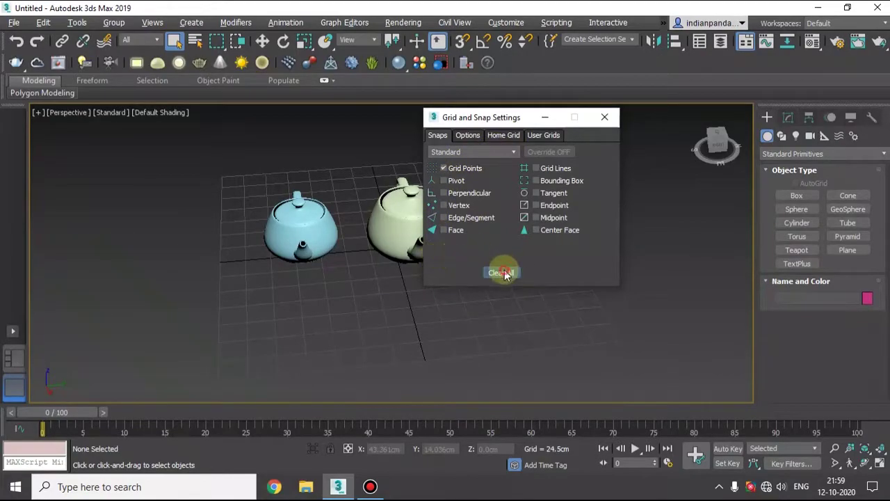
click(445, 180)
click(540, 170)
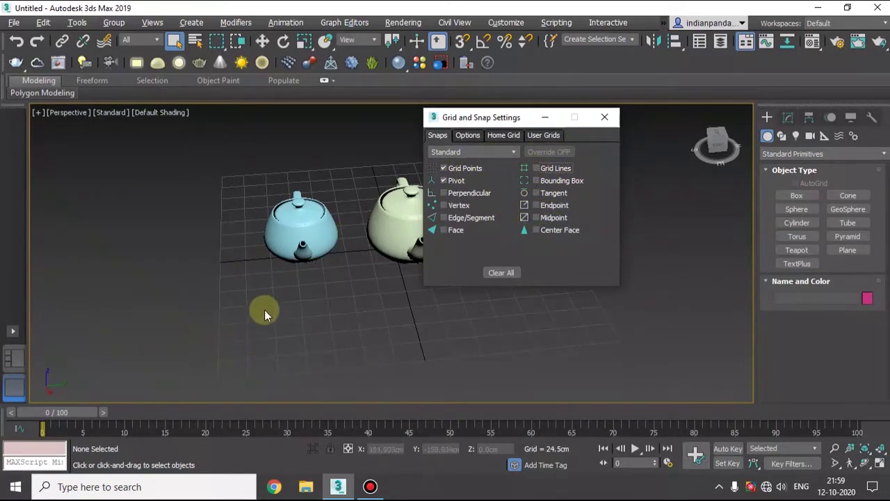
- Set the home grid's spacing to 15 cm
click(467, 137)
click(504, 136)
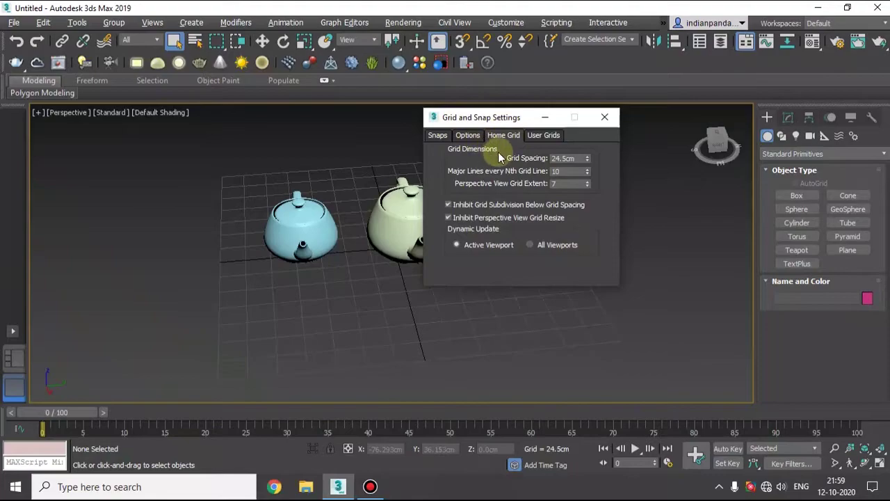
middle_drag(391, 353, 262, 298)
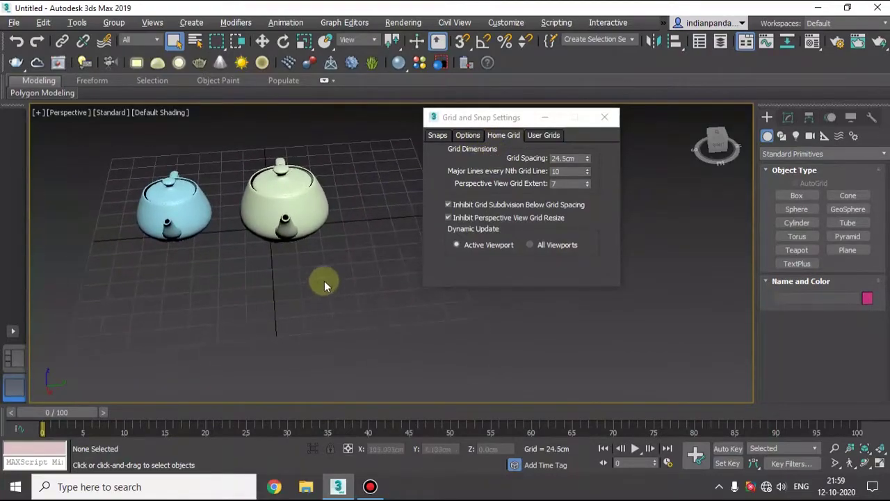
drag(485, 120, 503, 123)
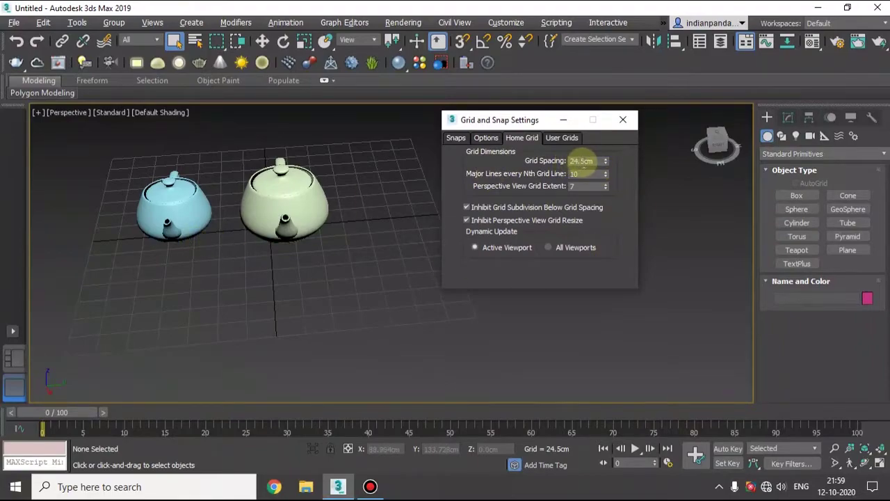
click(588, 161)
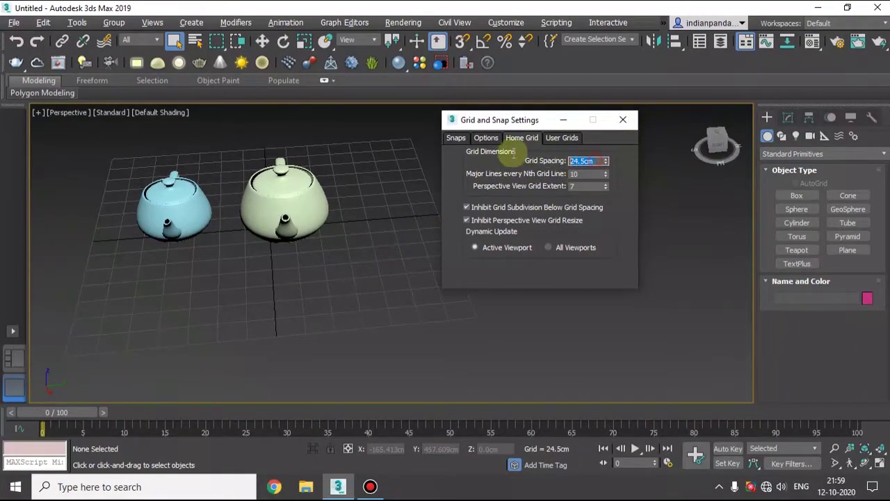
text(15)
key(Return)
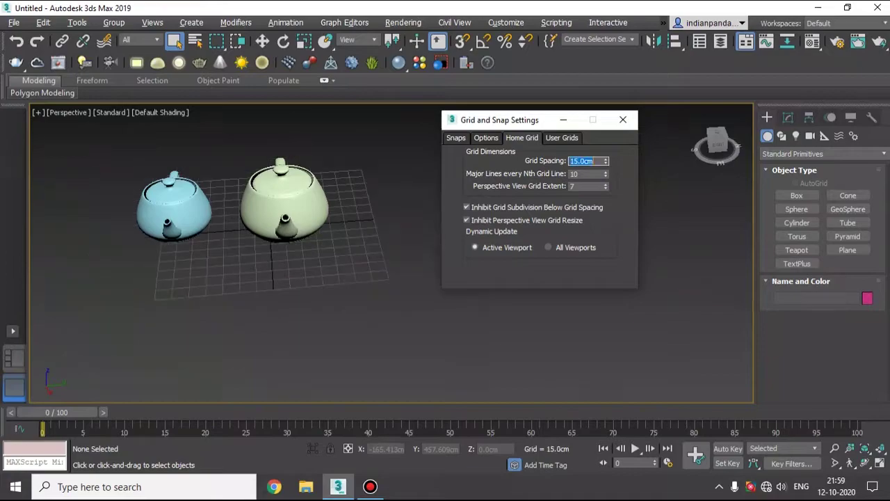
- Inspect the home grid up close and check the display unit scale in Units Setup
middle_drag(227, 319, 232, 327)
scroll(250, 320, up, 5)
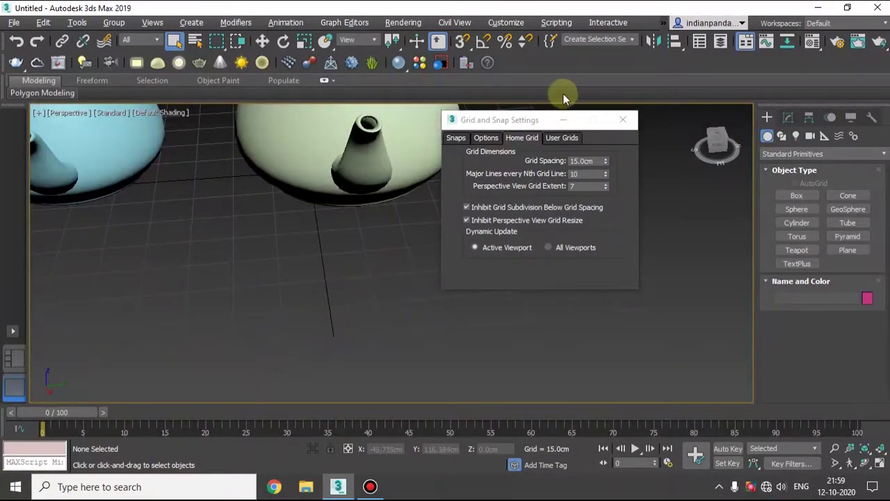
click(505, 22)
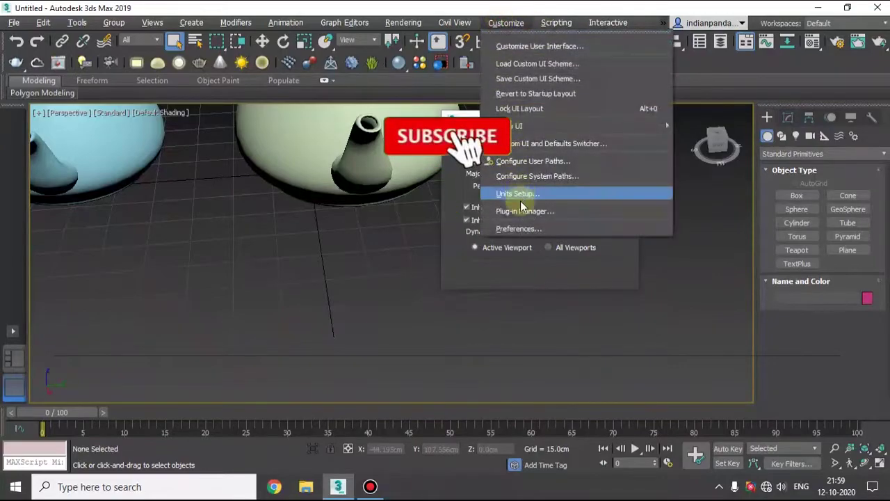
click(518, 195)
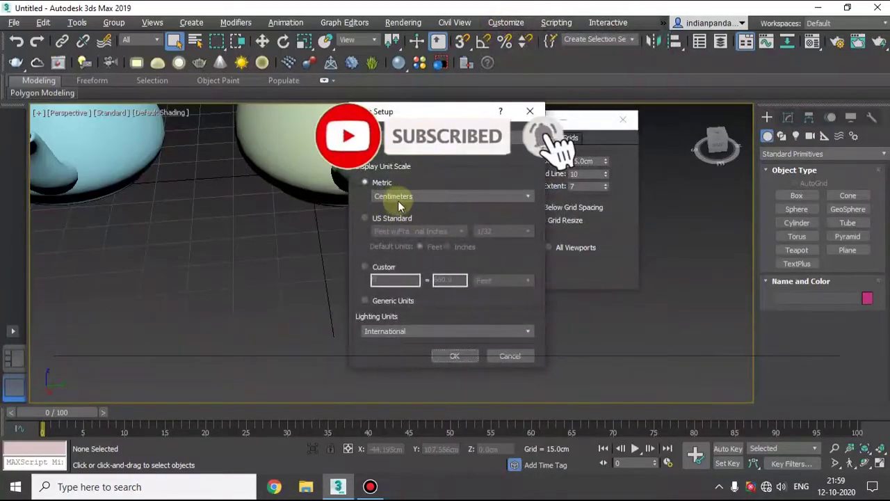
key(Return)
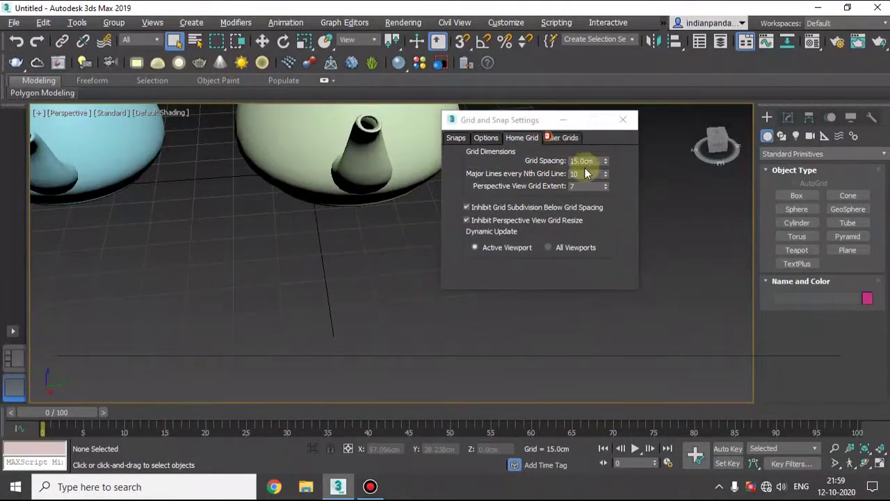
- Examine the home grid's major lines and extent around the teapots in the Perspective viewport and in the multi-viewport layout
drag(521, 120, 521, 109)
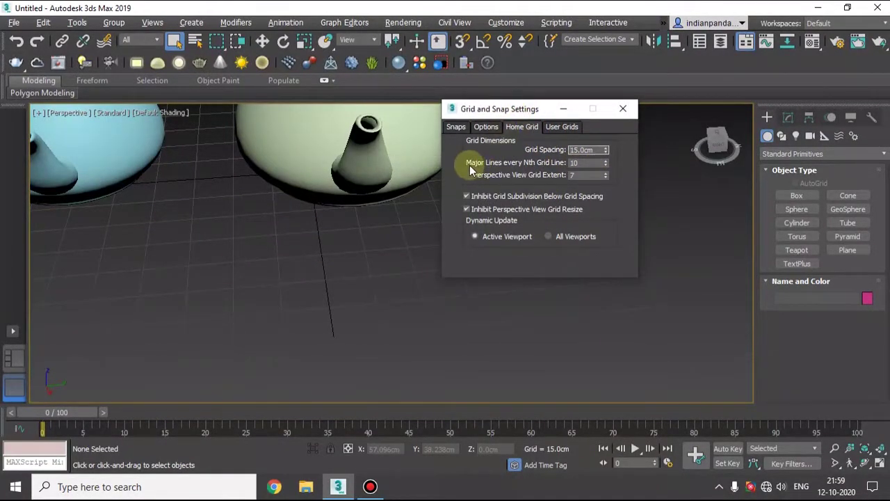
click(584, 162)
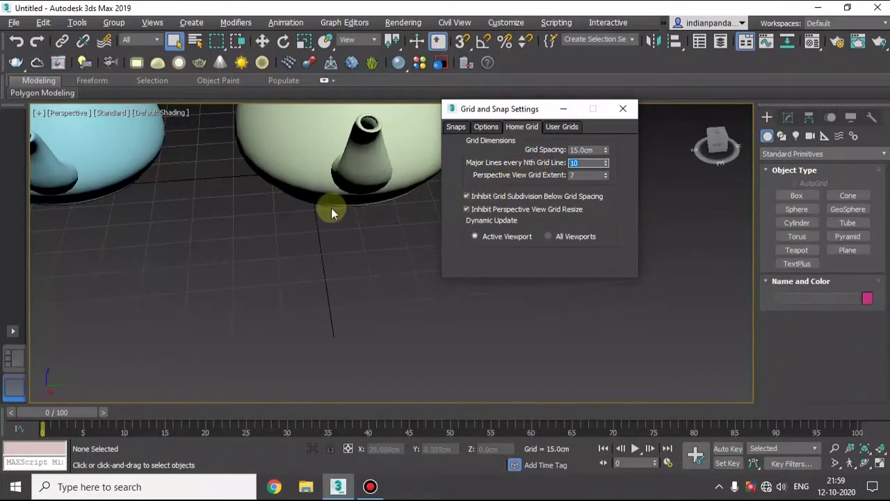
scroll(332, 208, down, 5)
middle_drag(296, 221, 263, 231)
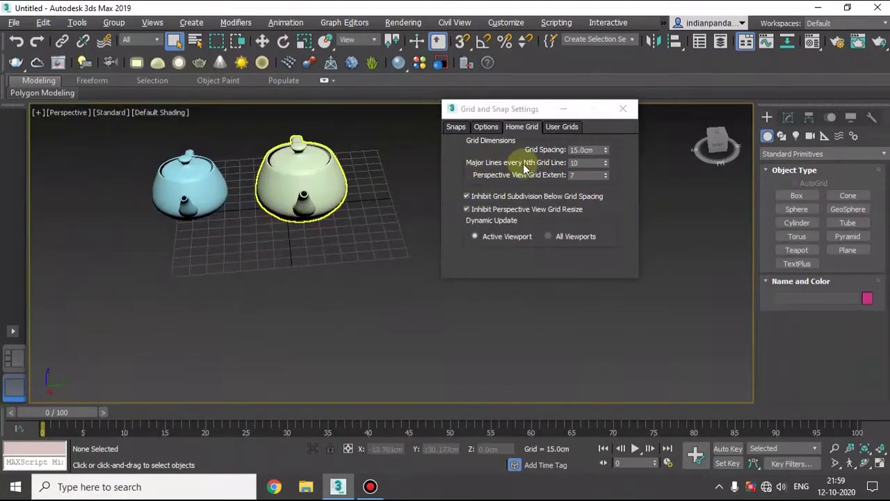
scroll(318, 235, up, 3)
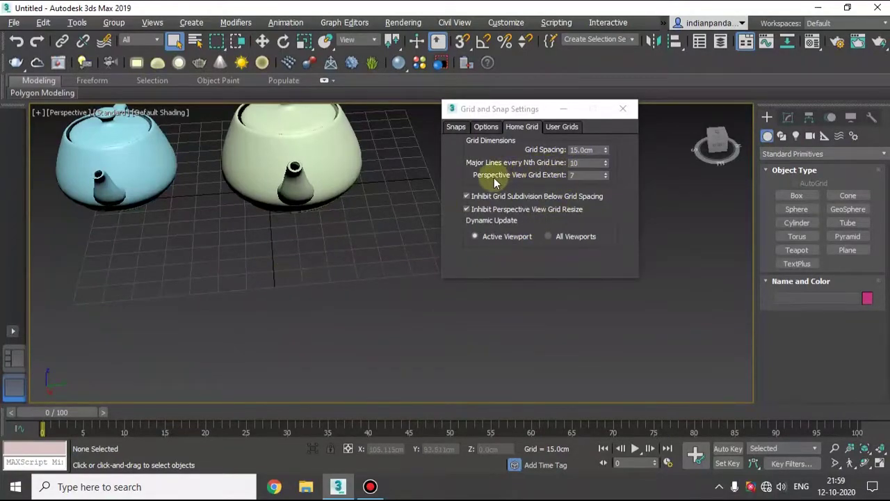
scroll(284, 242, down, 4)
middle_drag(239, 284, 232, 326)
middle_drag(248, 278, 304, 265)
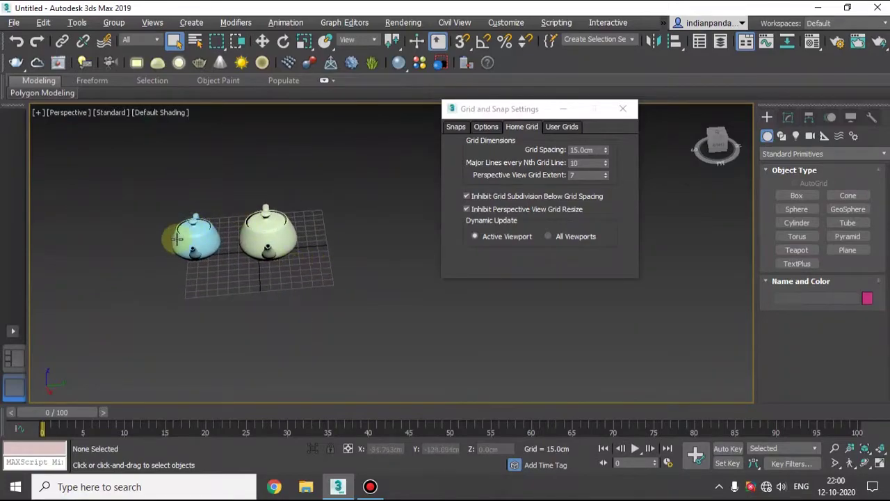
click(11, 359)
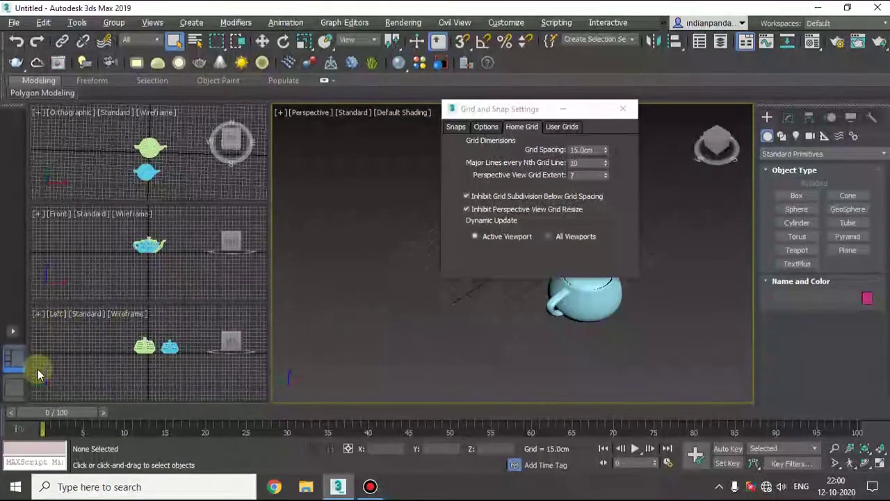
click(14, 386)
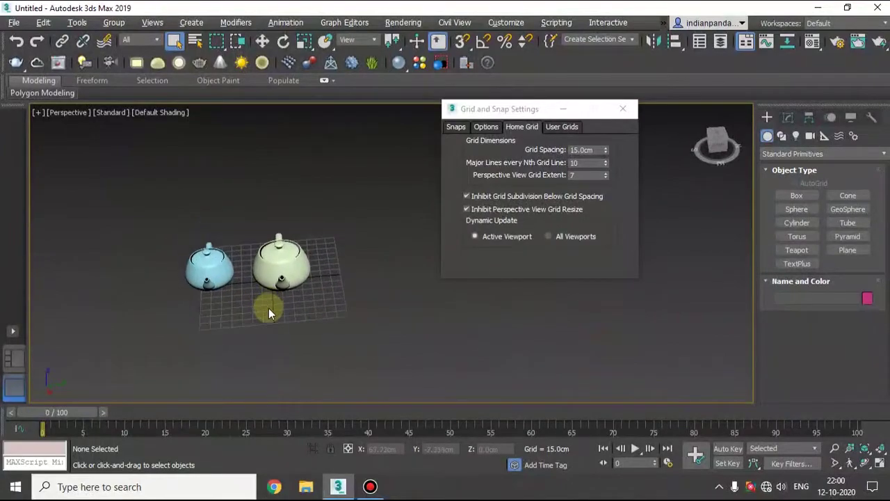
- Set the home grid's Perspective View Grid Extent to 23
scroll(268, 308, up, 3)
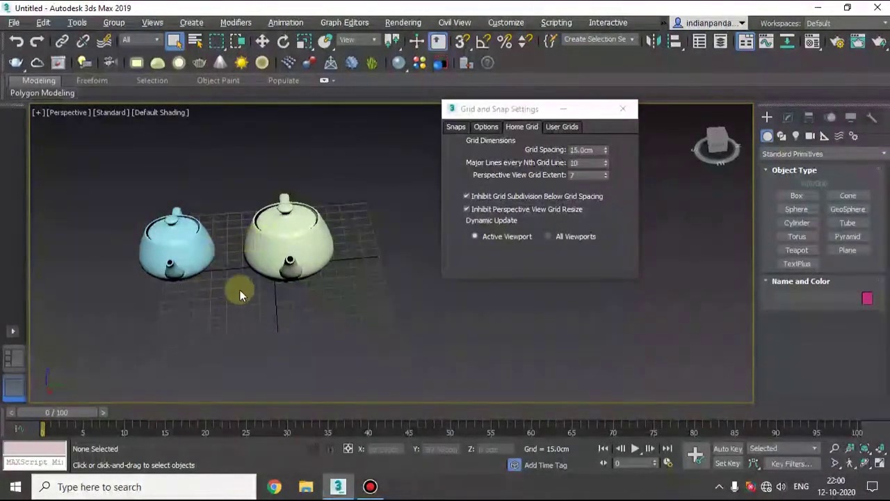
click(605, 172)
click(605, 173)
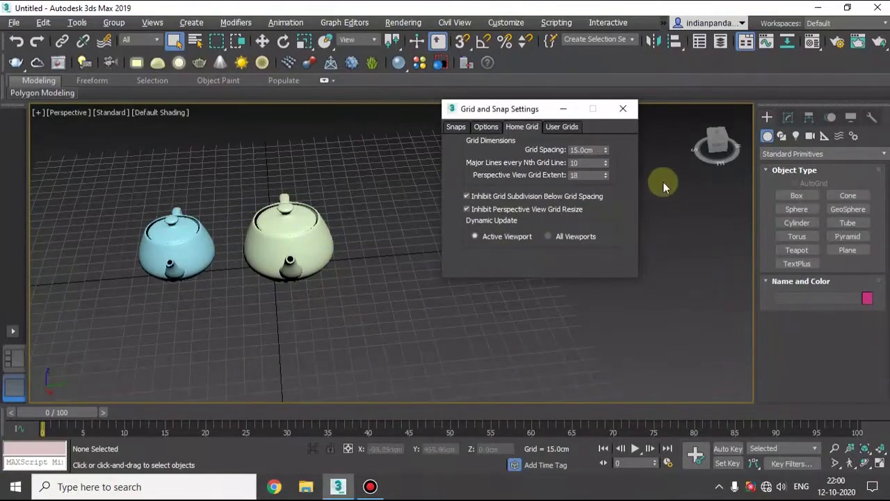
click(605, 173)
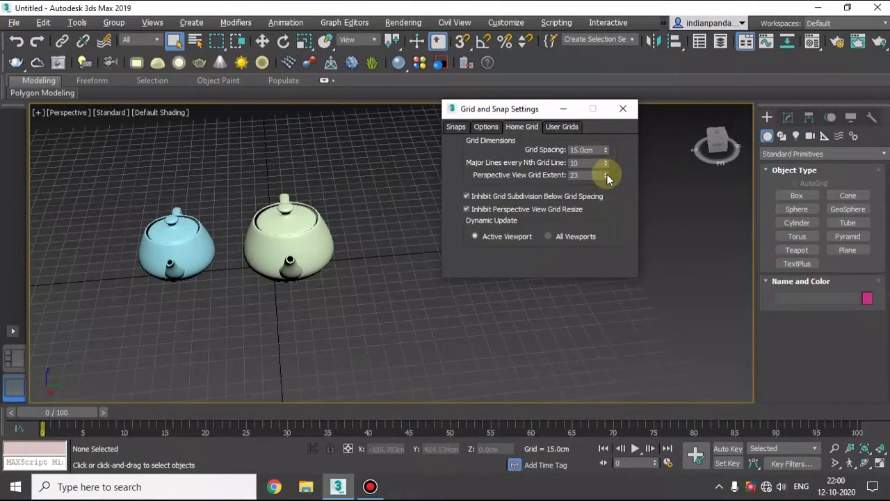
- Set the home grid's Dynamic Update to All Viewports and its Perspective View Grid Extent to 9, with the multi-viewport layout displayed
drag(511, 116, 539, 107)
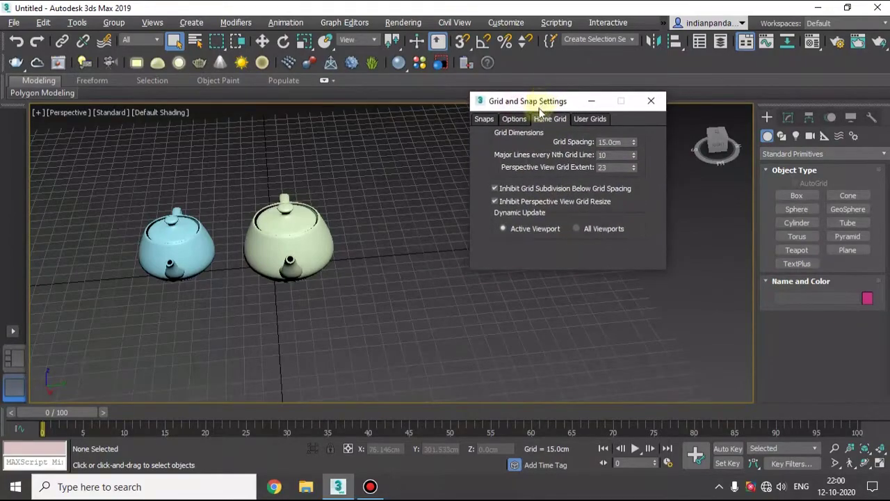
click(577, 230)
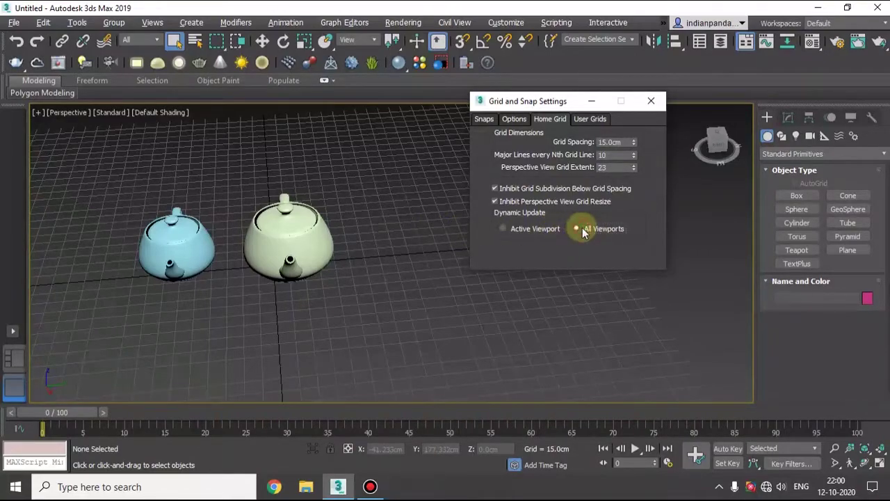
click(13, 362)
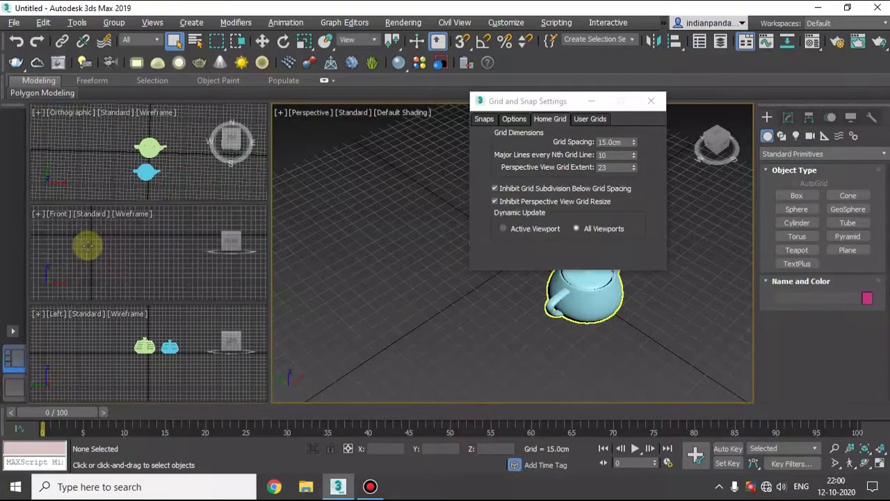
click(634, 170)
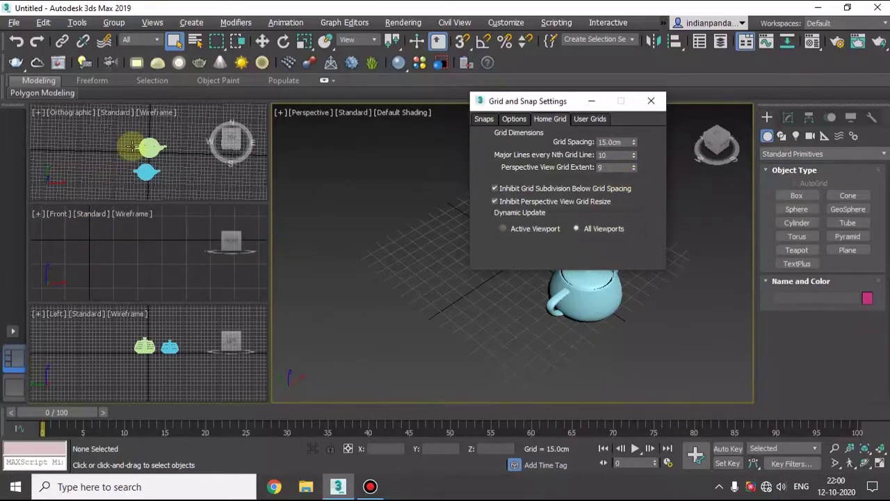
- Examine the grid in the Orthographic, Front and Left viewports at different zoom levels
click(99, 152)
scroll(133, 367, down, 2)
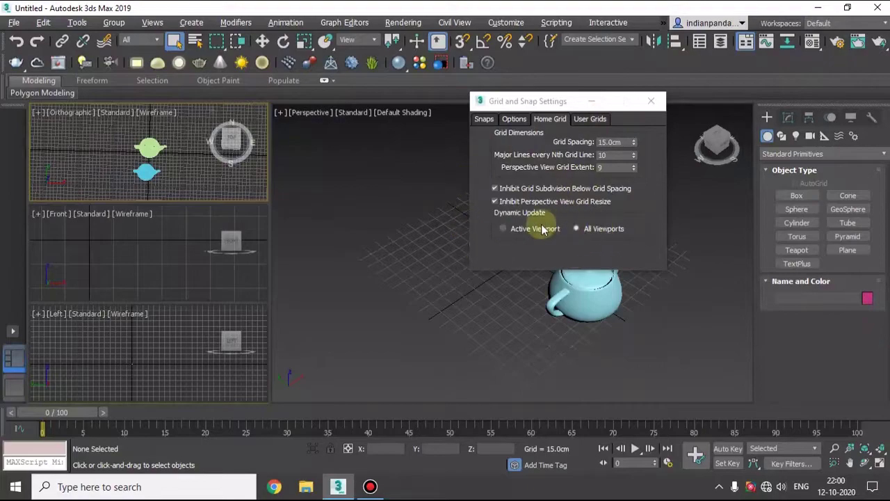
click(233, 240)
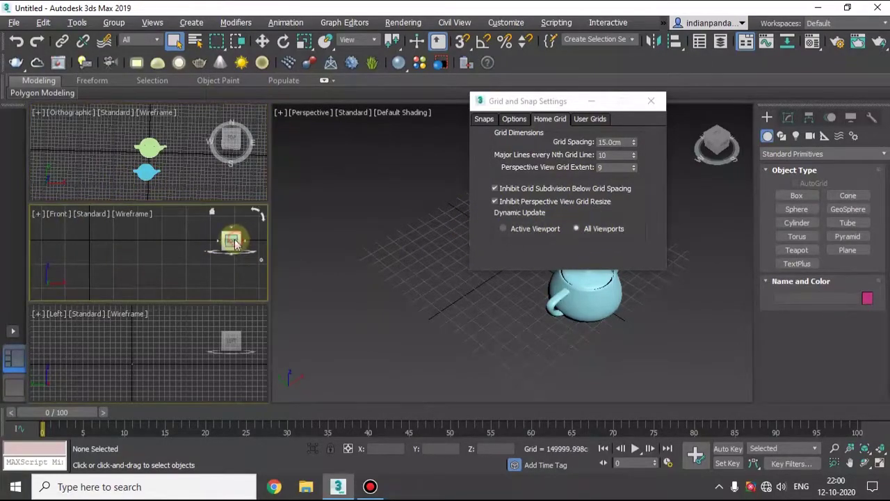
scroll(139, 361, up, 7)
middle_drag(102, 389, 148, 329)
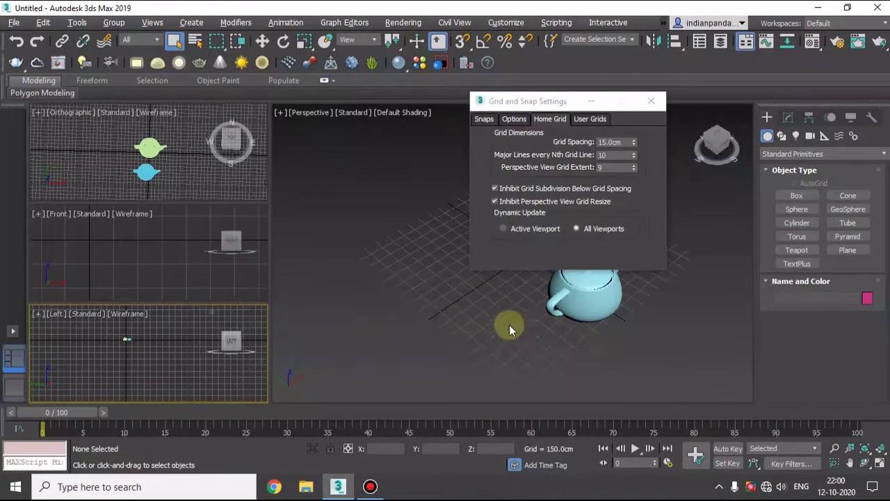
- Close the Grid and Snap Settings after reviewing the User Grids options, and return to the single Perspective viewport layout
click(590, 119)
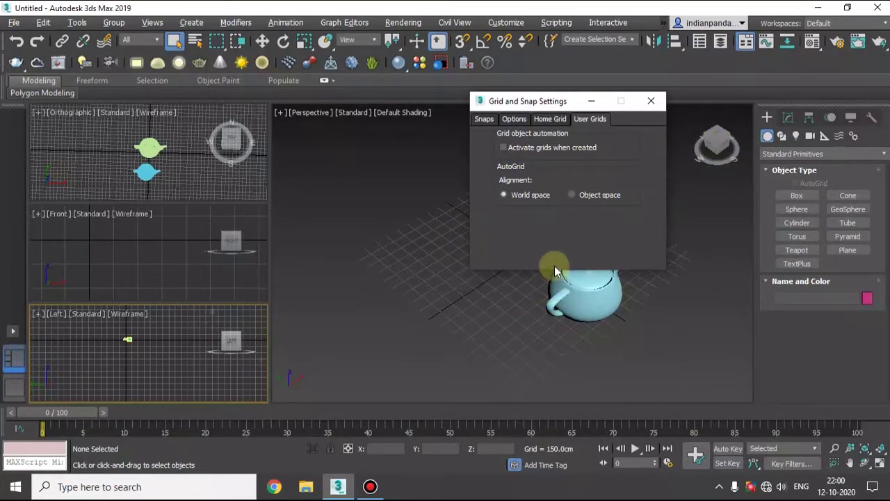
click(651, 102)
click(14, 386)
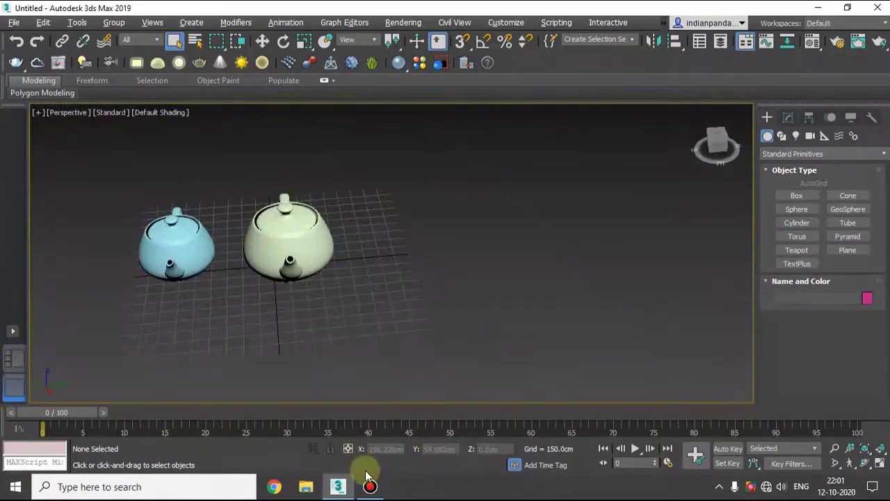
- Select the smaller blue teapot in the Perspective viewport
scroll(431, 268, up, 5)
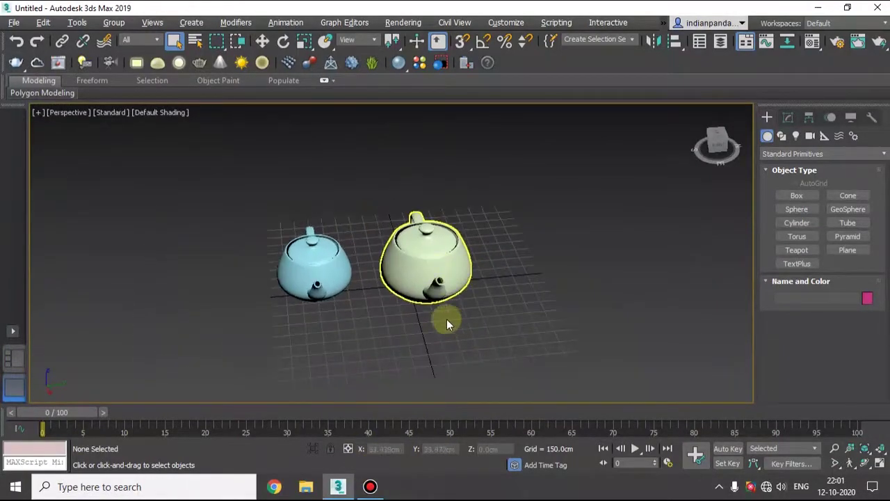
scroll(416, 309, up, 4)
scroll(416, 309, down, 5)
middle_drag(416, 309, 430, 307)
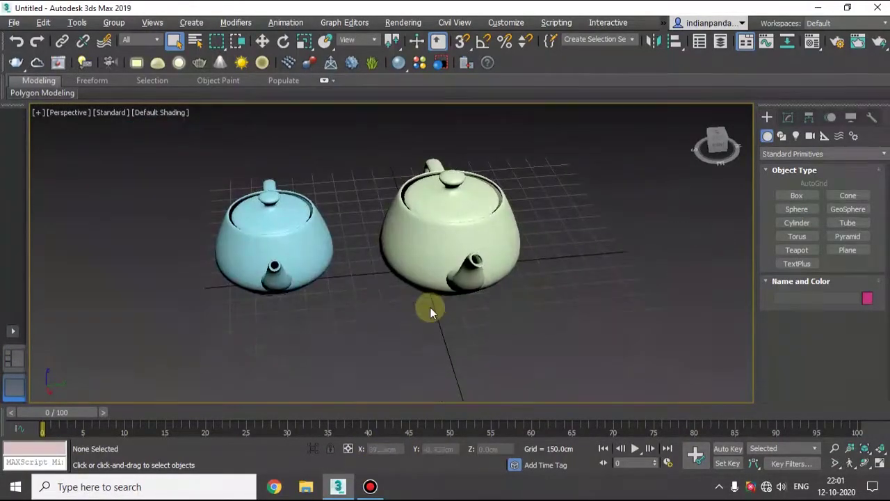
drag(358, 132, 343, 155)
drag(318, 341, 171, 230)
drag(161, 147, 143, 116)
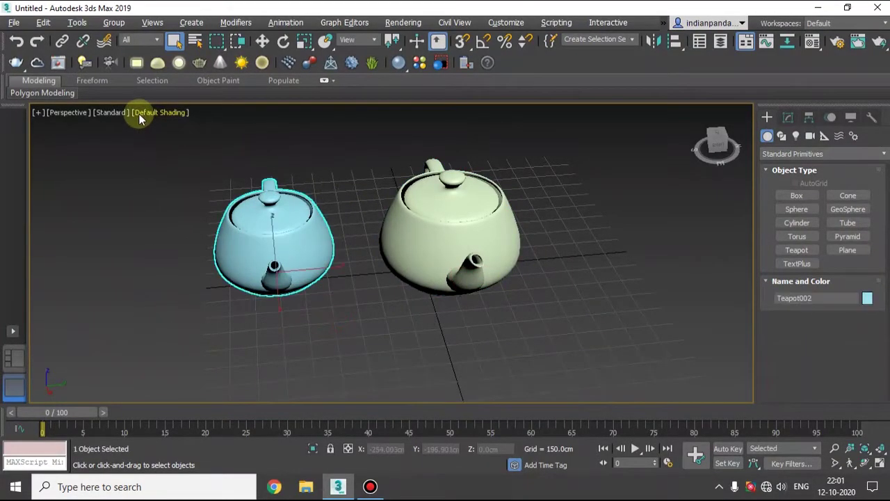